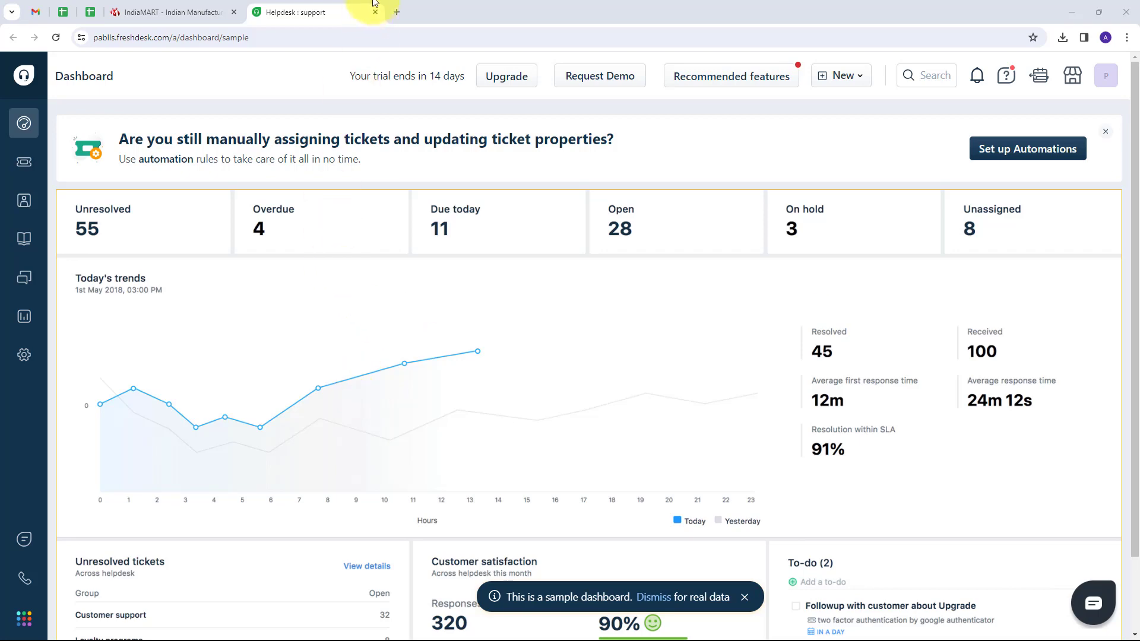
Step: Open the Pabbly Connect website at pabbly.com/connect in a new browser tab
click(391, 13)
text(pabbly.com/c)
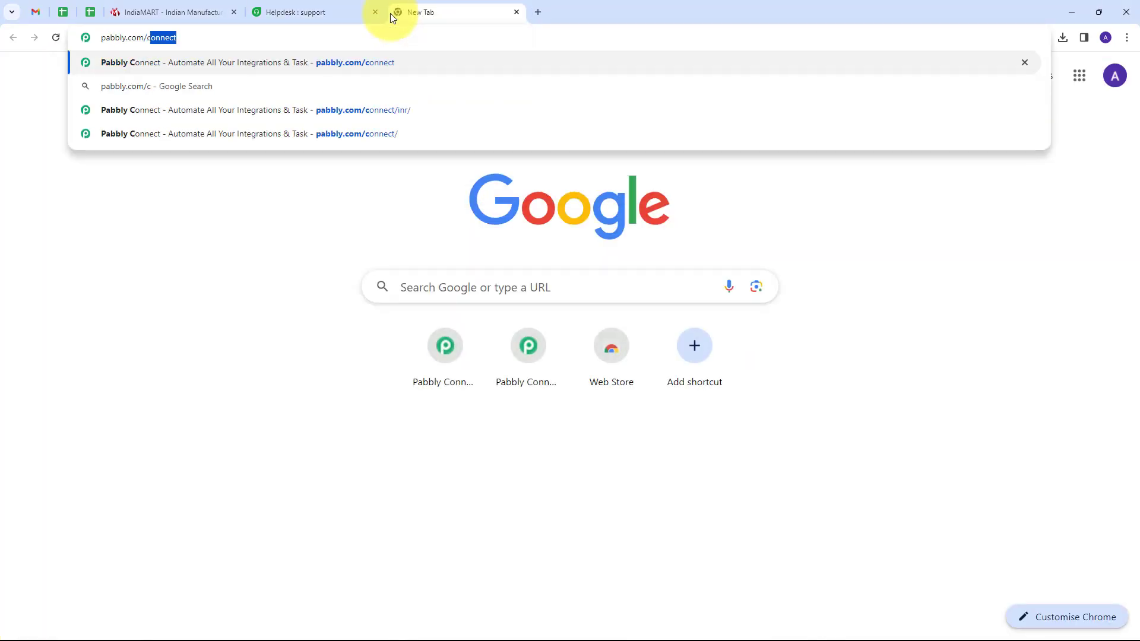
key(Return)
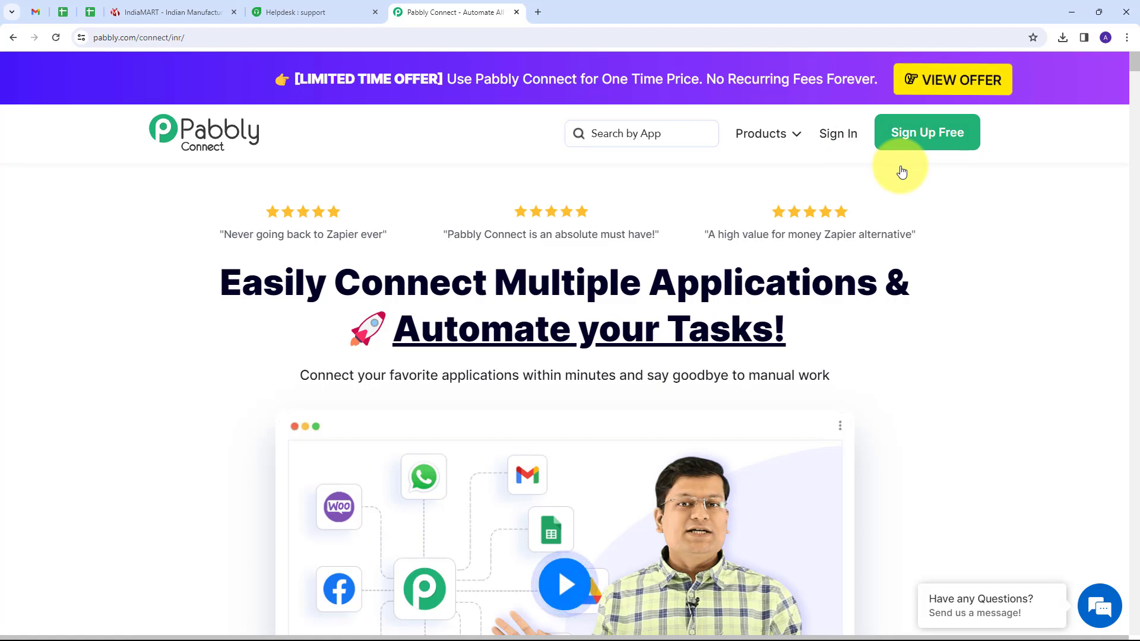
Step: Sign in to the Pabbly account and access Pabbly Connect from the list of apps
click(838, 145)
scroll(326, 209, down, 1)
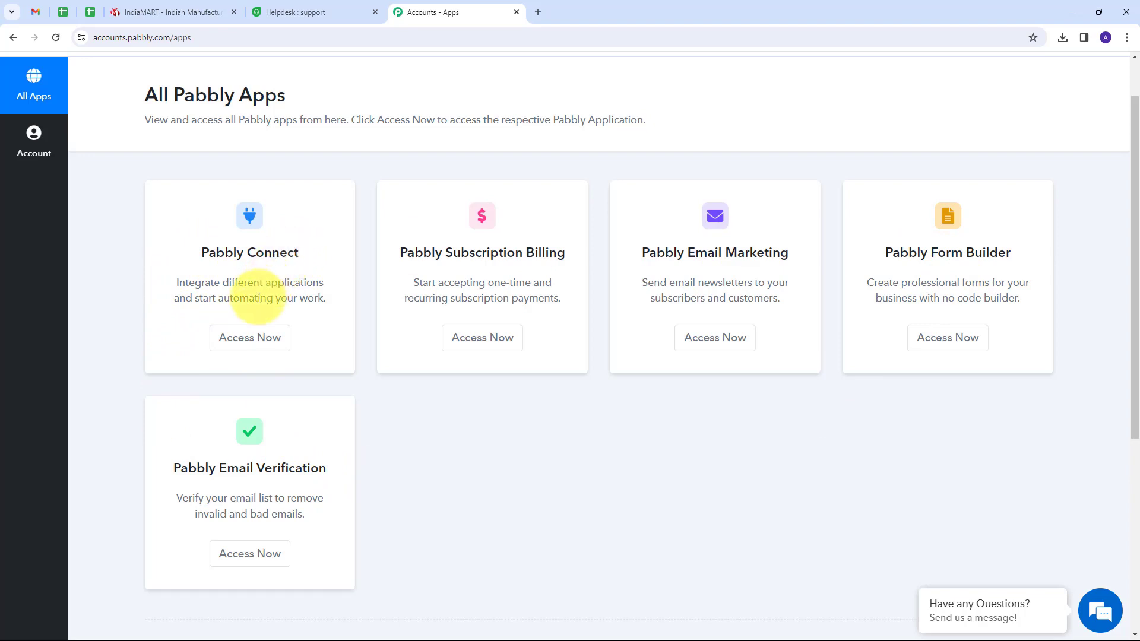
click(246, 338)
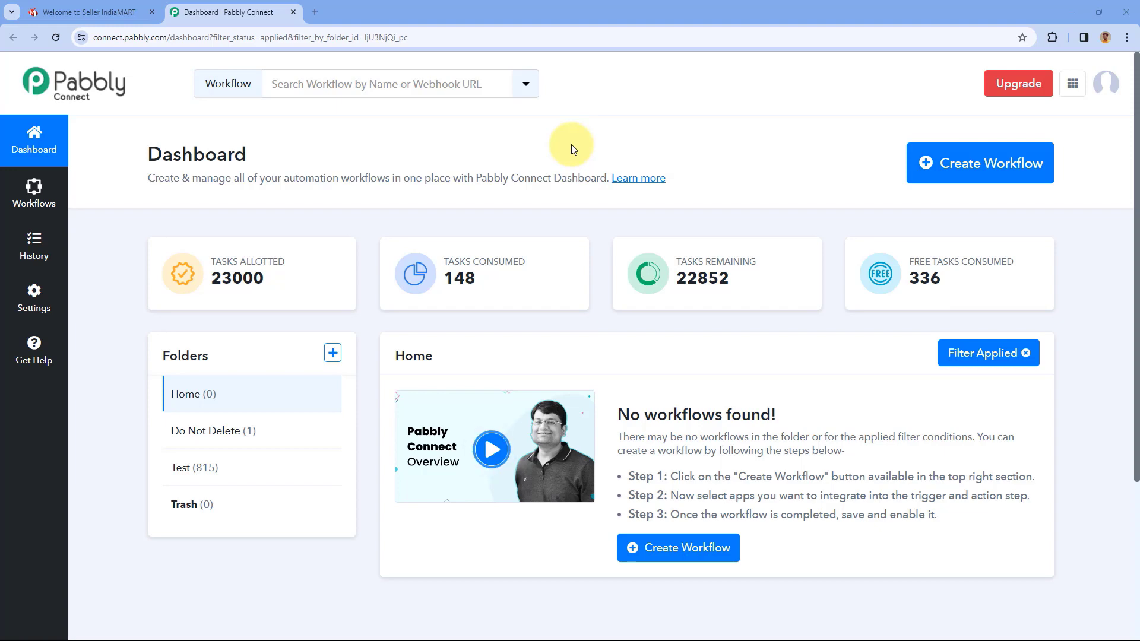
Step: Create a workflow named IndiaMART Automation in the Home folder
click(1003, 164)
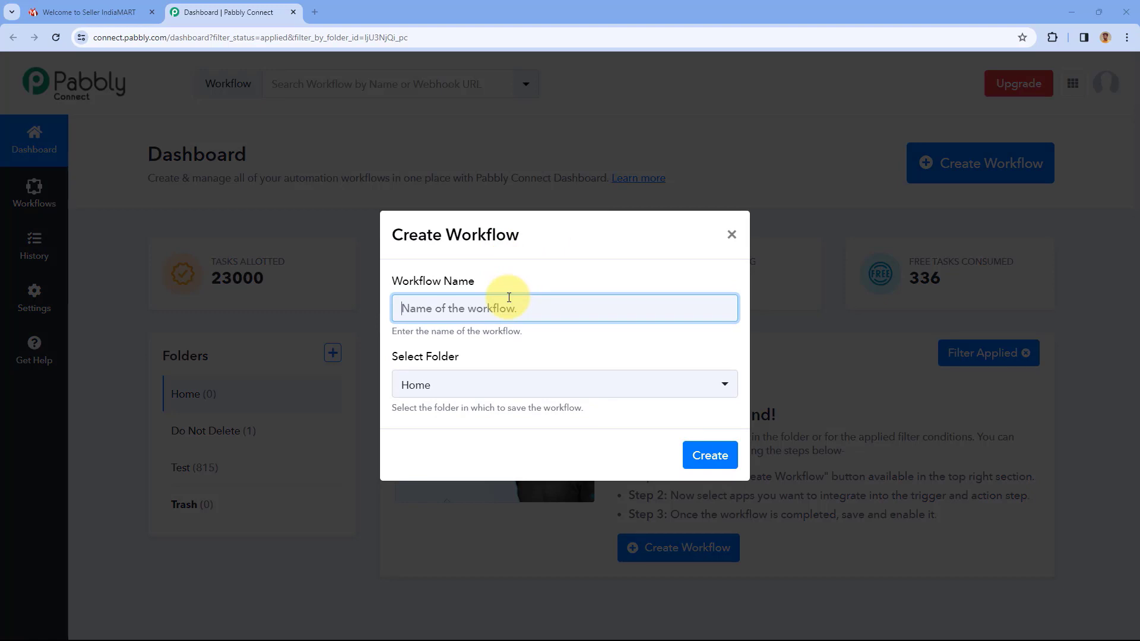
text(IndiaMART Automation)
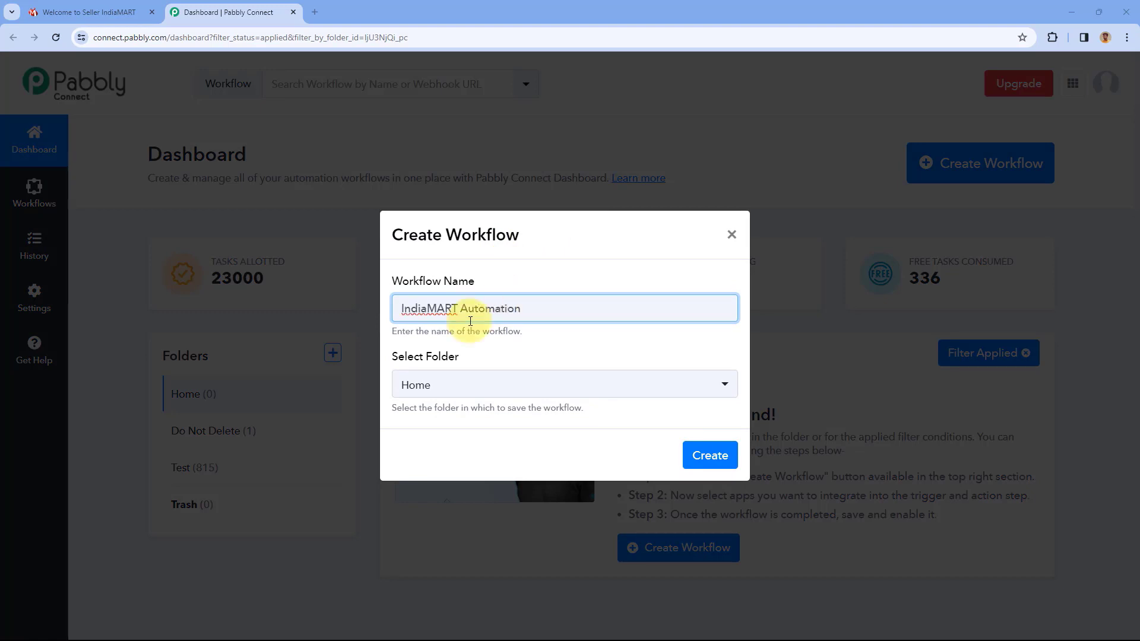
click(588, 387)
click(588, 387)
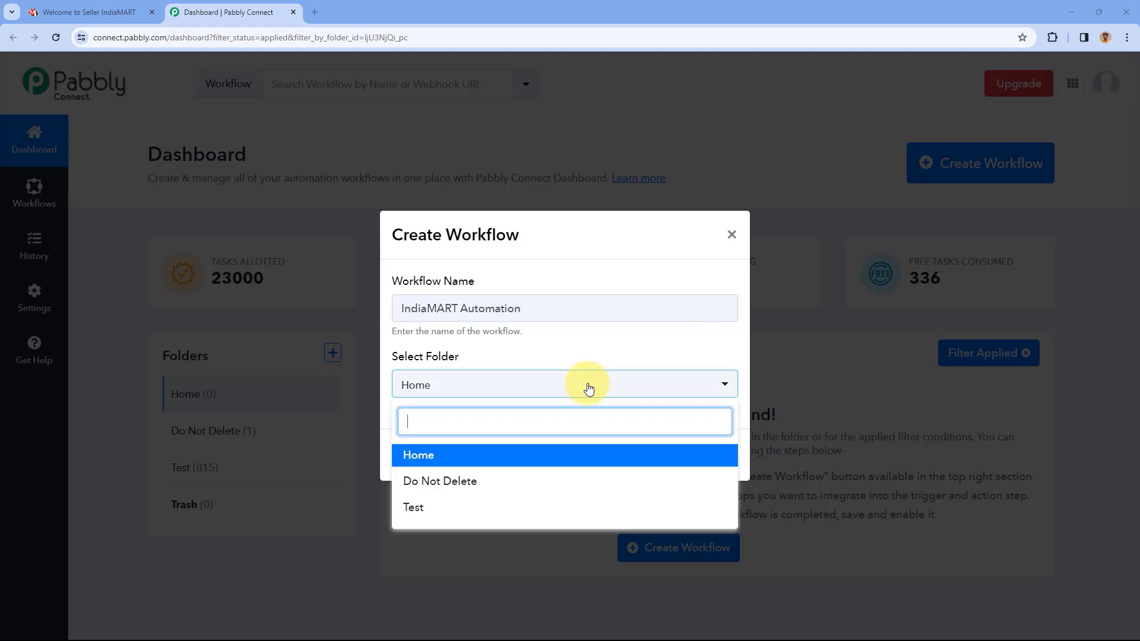
click(476, 452)
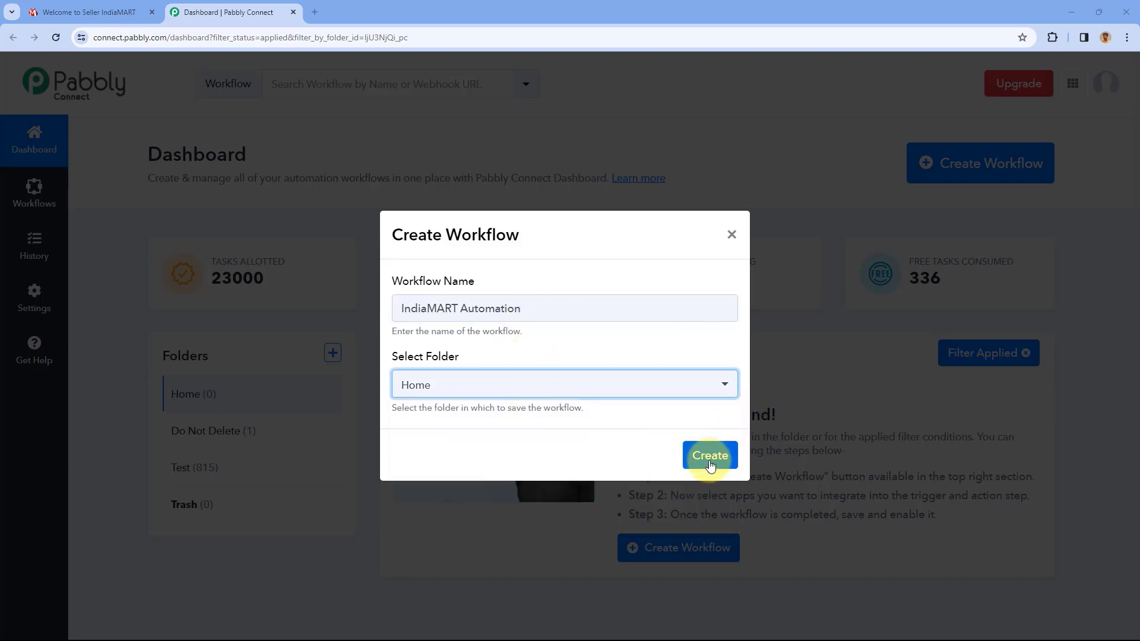
click(709, 456)
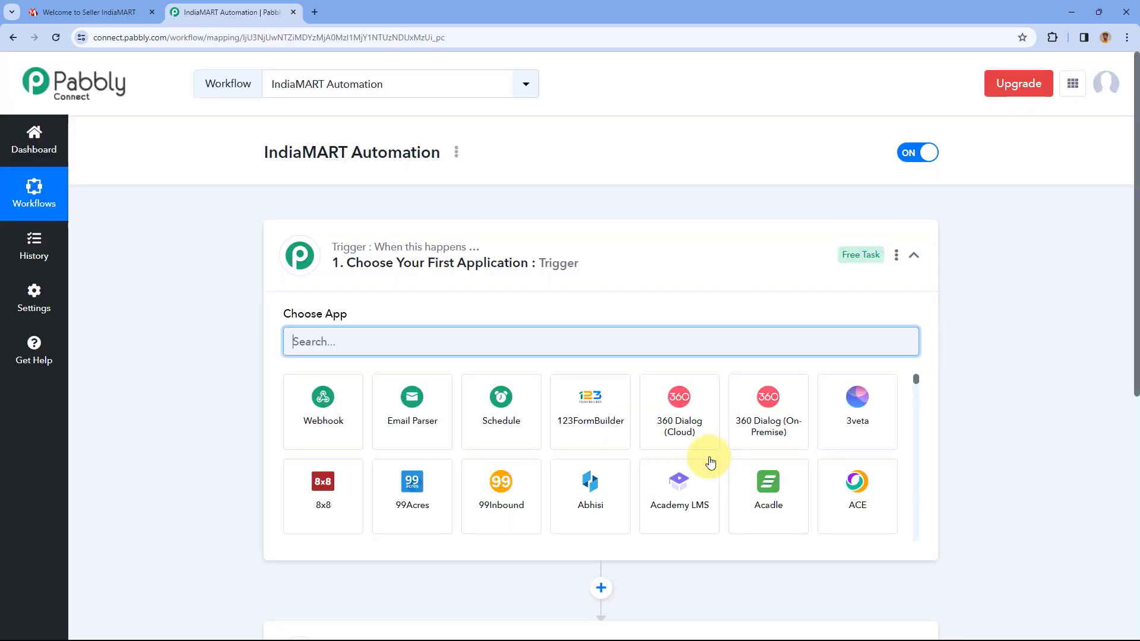
click(613, 244)
scroll(225, 249, down, 1)
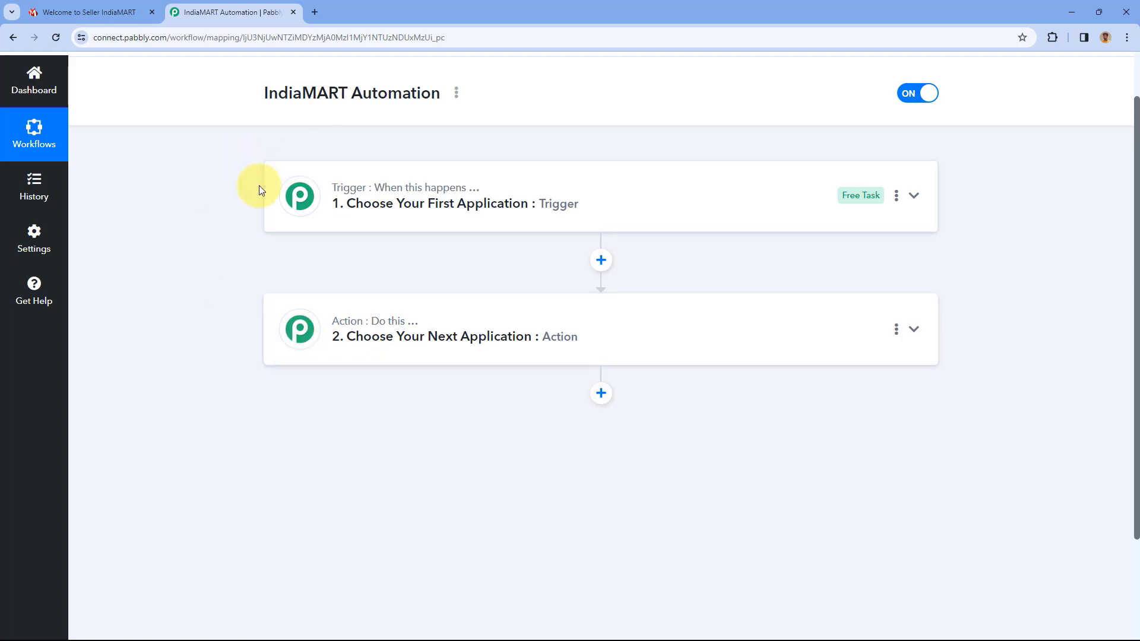
mouse_move(332, 202)
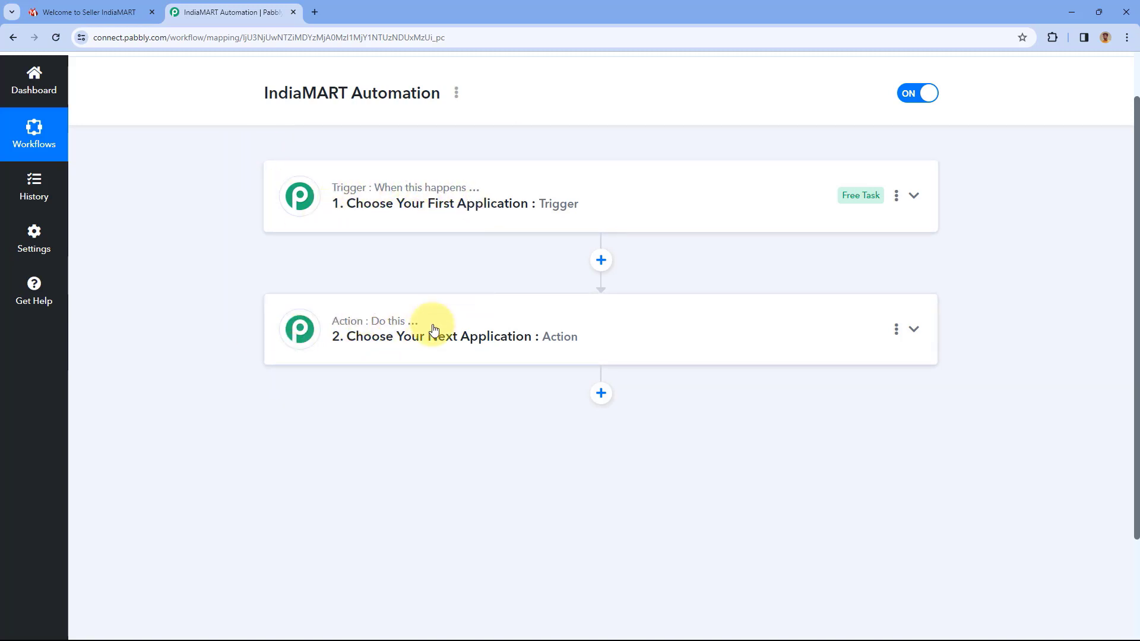
click(588, 203)
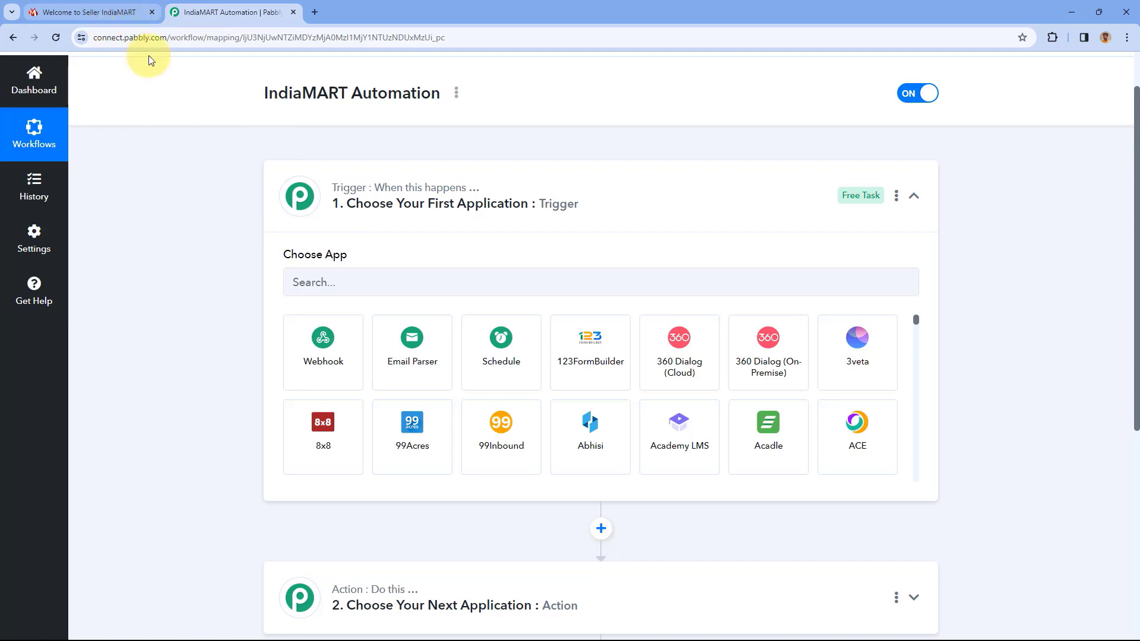
Step: Set the workflow's trigger to the IndiaMART app with the New Leads event
click(358, 279)
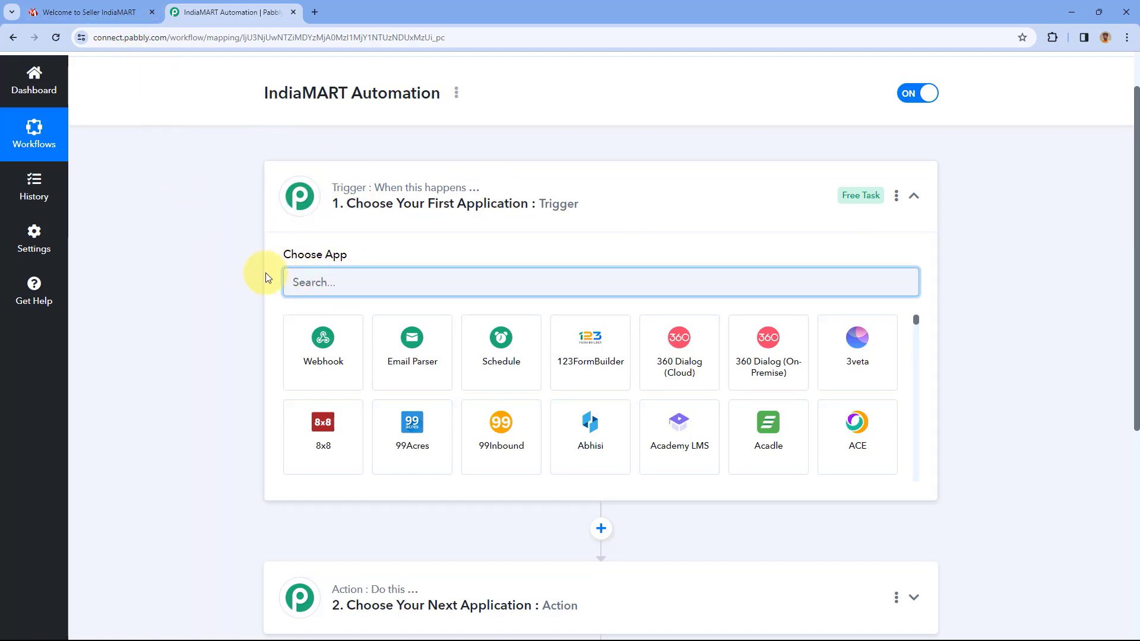
text(IndiaMART)
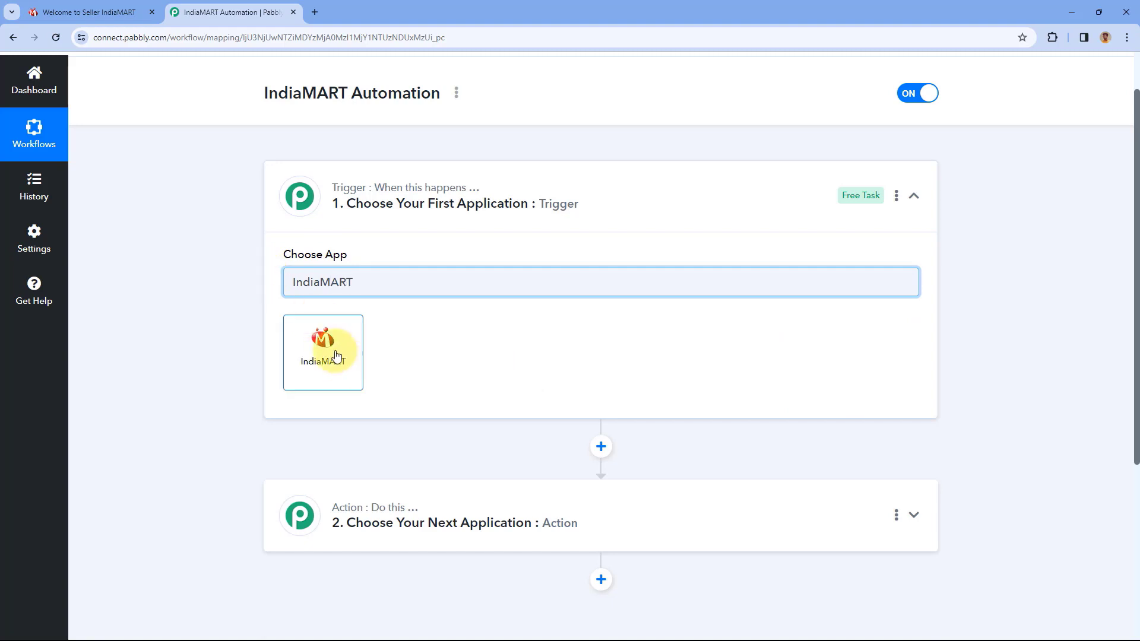
click(318, 339)
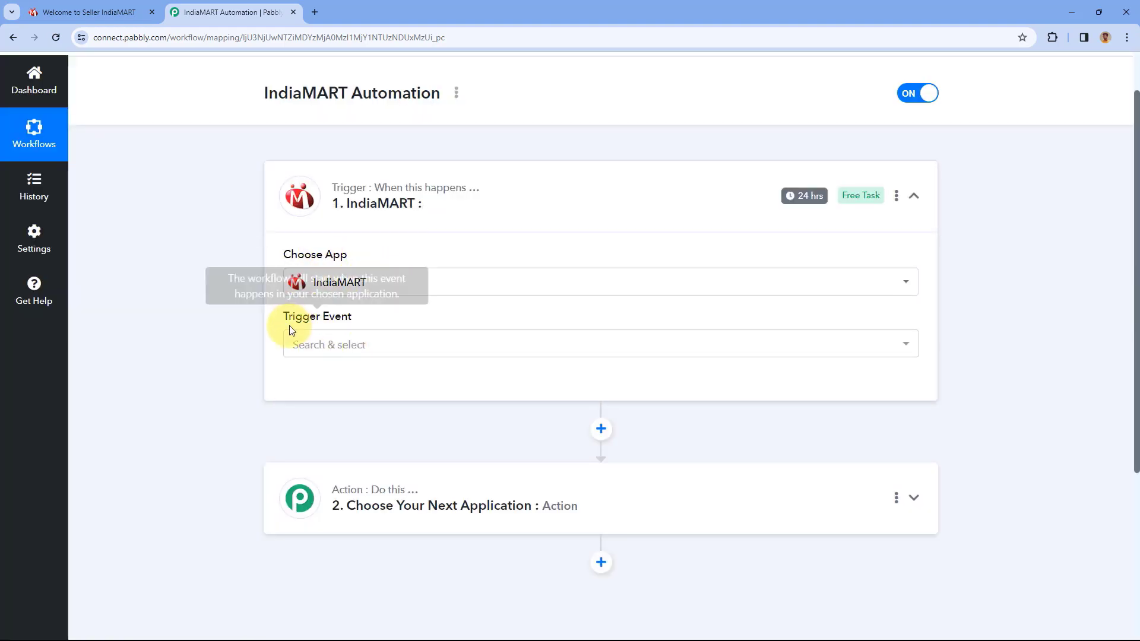
click(381, 347)
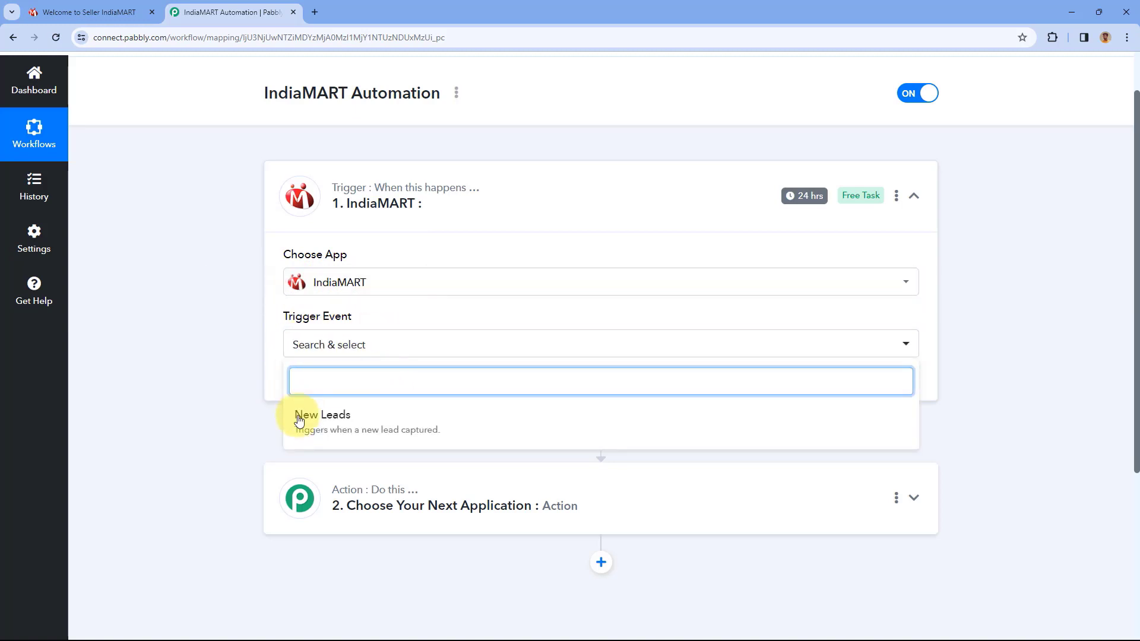
click(348, 423)
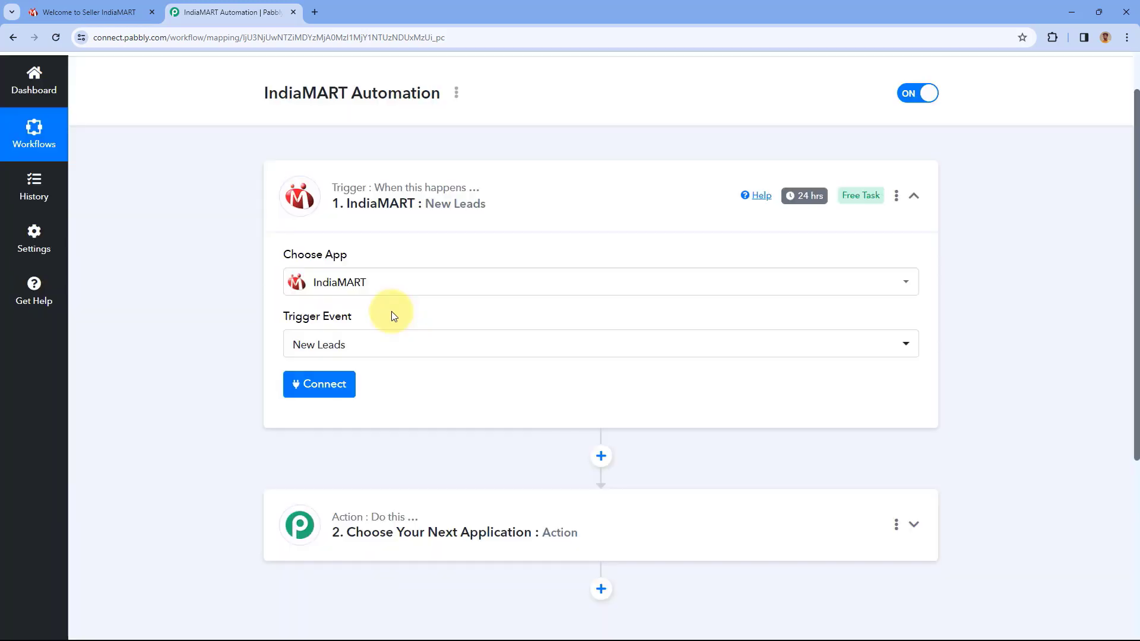
Step: Start a new IndiaMART connection for the trigger and copy the CRM API key from the IndiaMART seller account settings
click(319, 385)
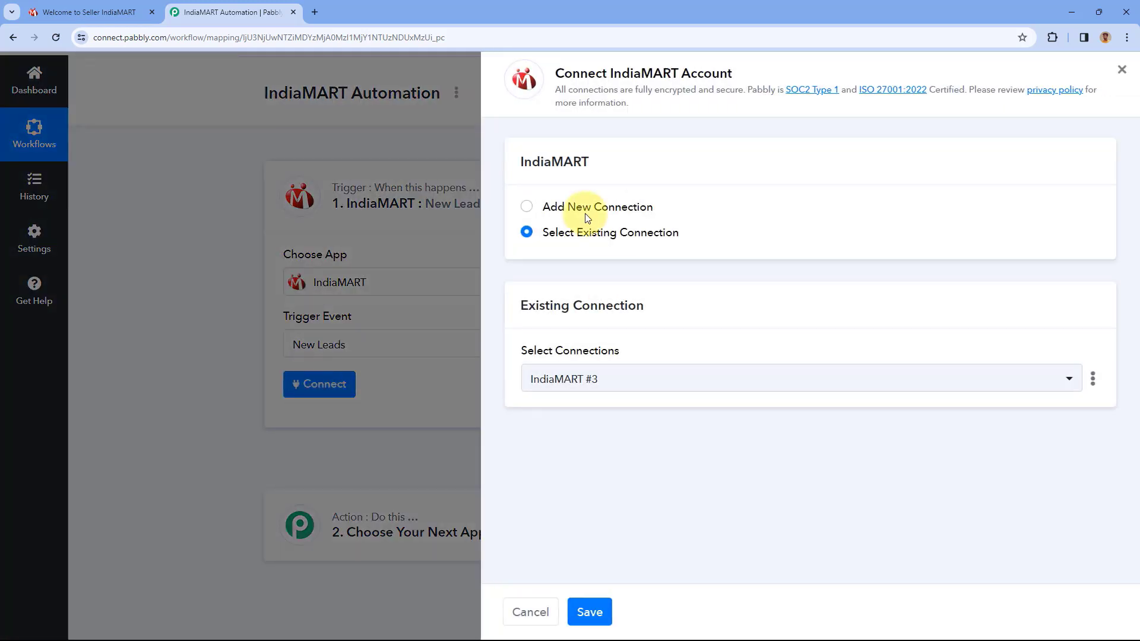
click(527, 207)
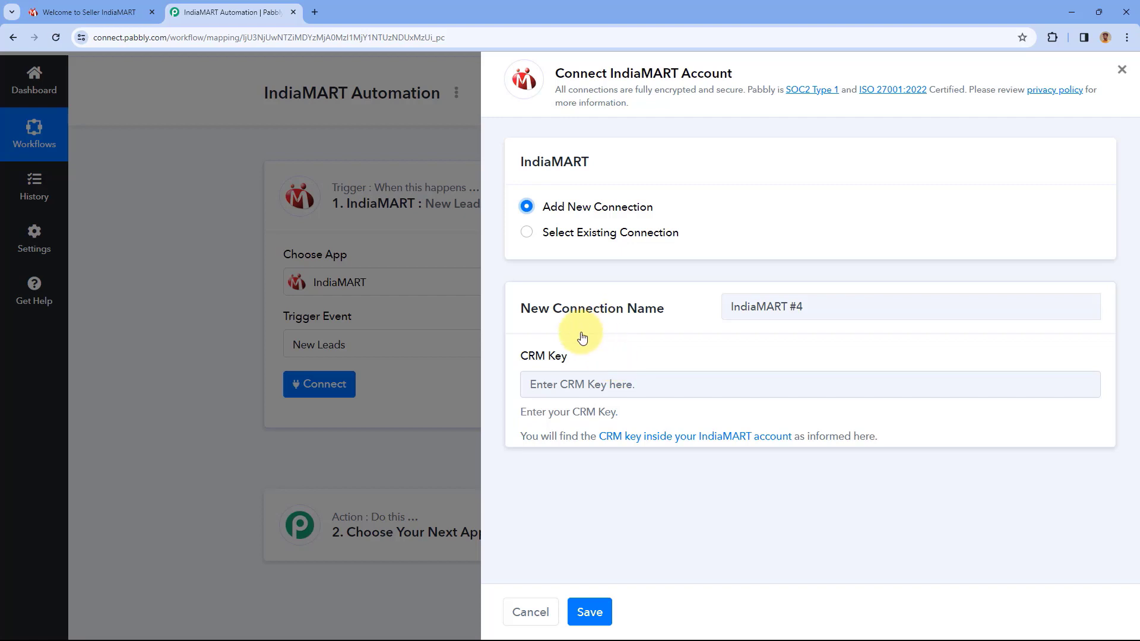
click(95, 12)
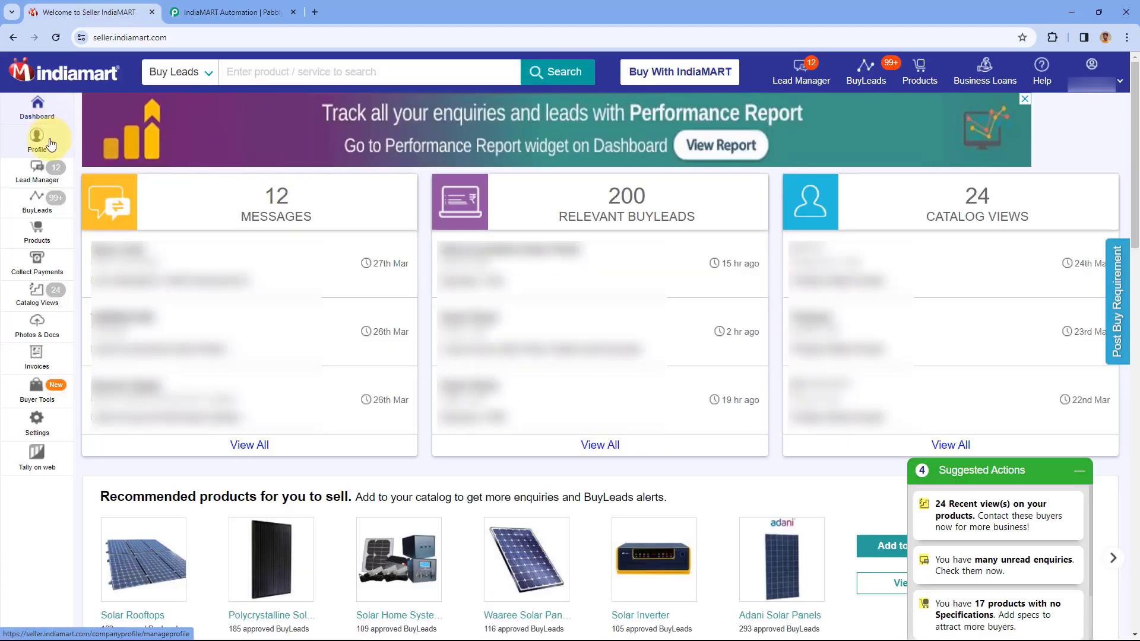
click(37, 420)
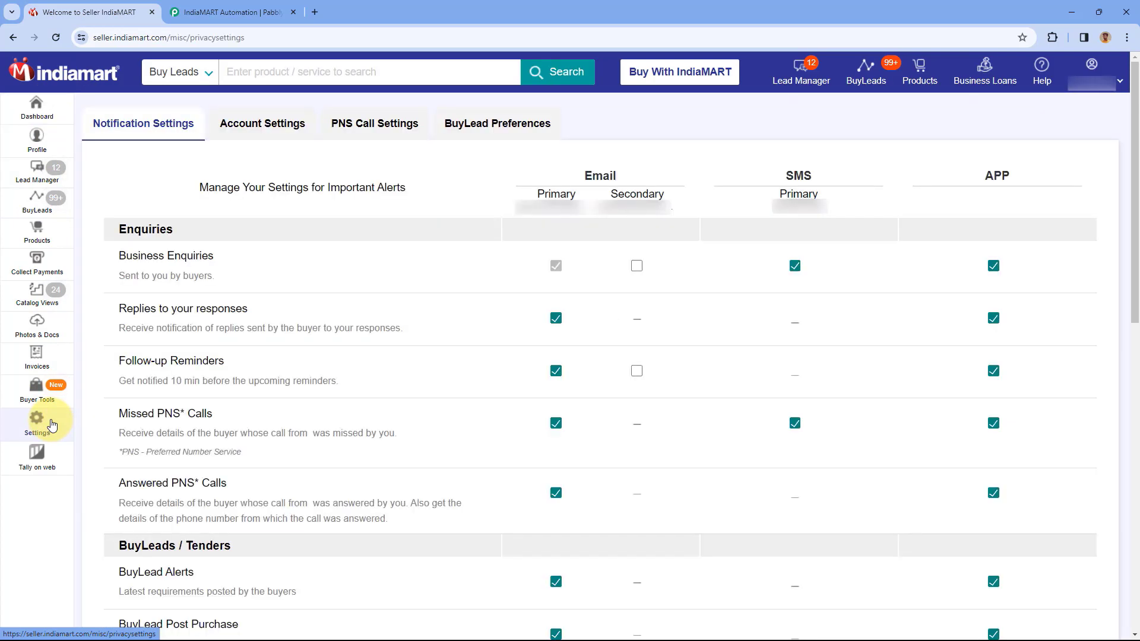
click(253, 135)
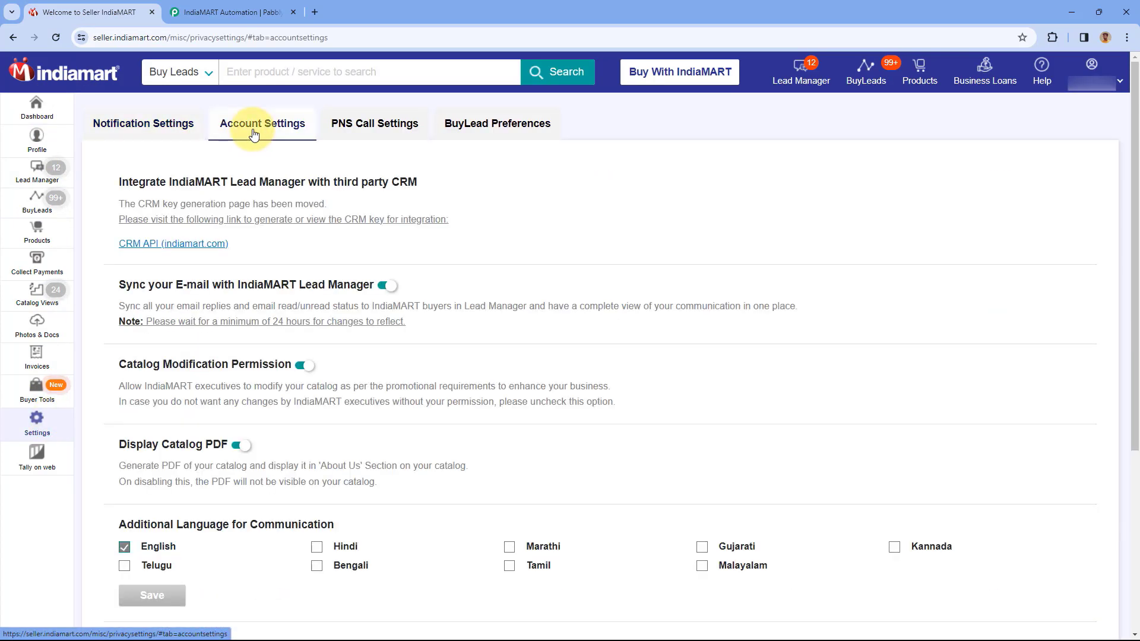
click(161, 250)
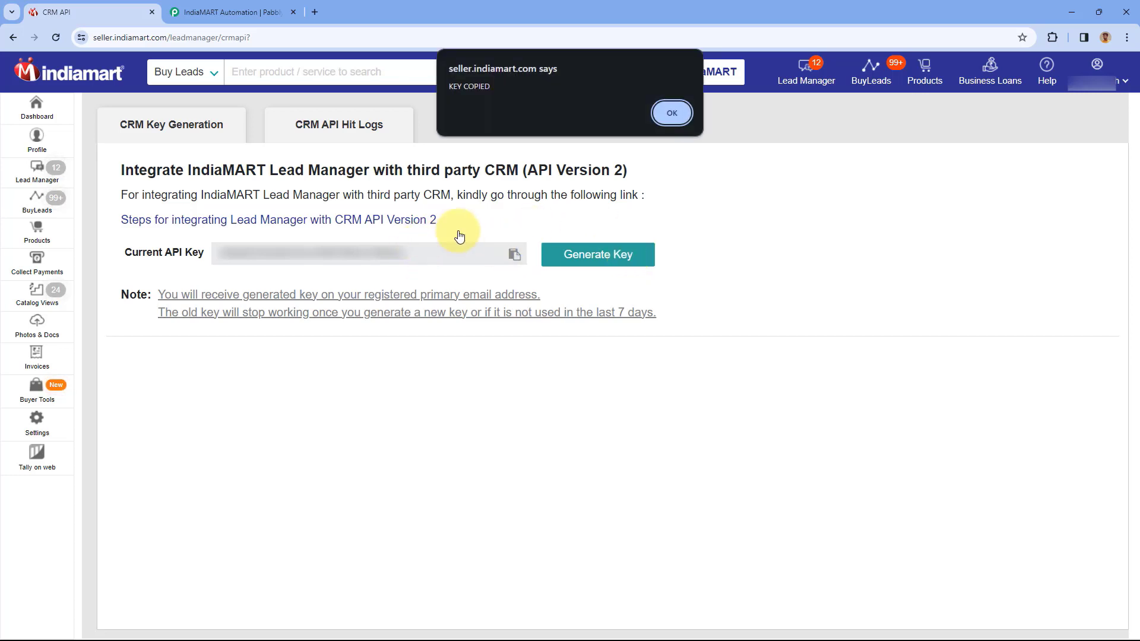
click(669, 112)
Step: Back in Pabbly Connect, paste the CRM key into the new IndiaMART connection and save it
click(286, 7)
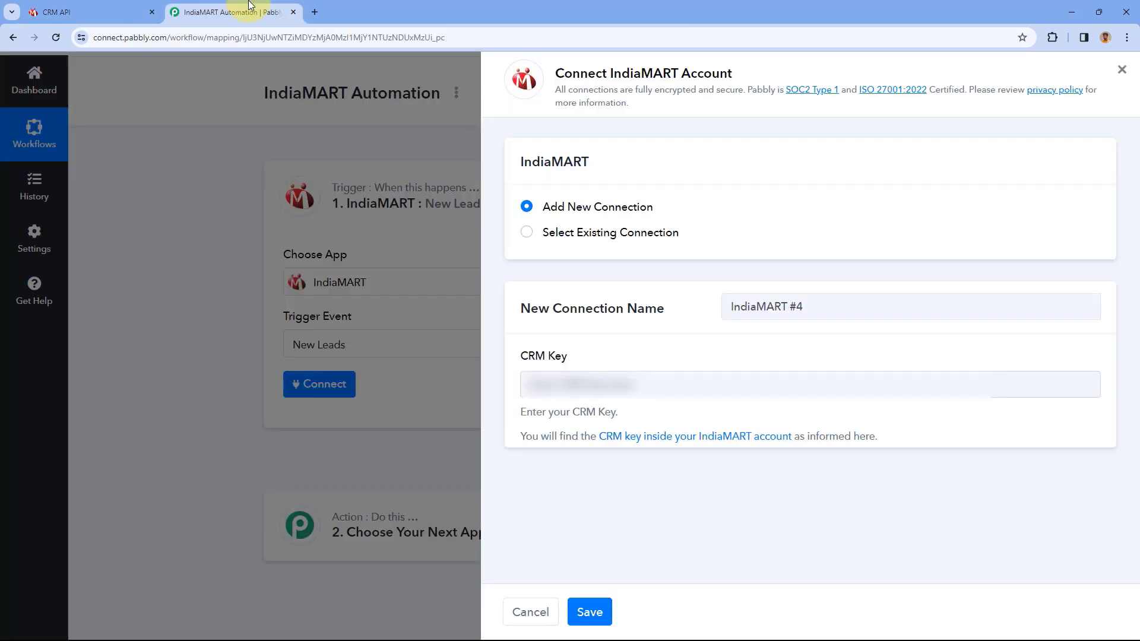
click(543, 385)
right_click(543, 384)
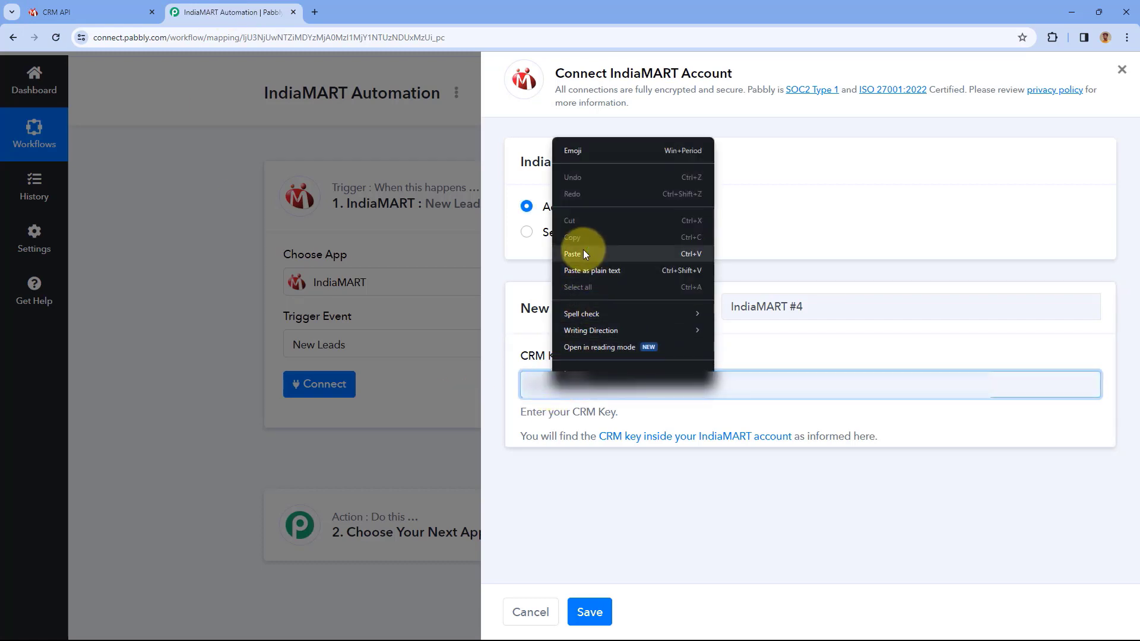
click(583, 252)
click(599, 612)
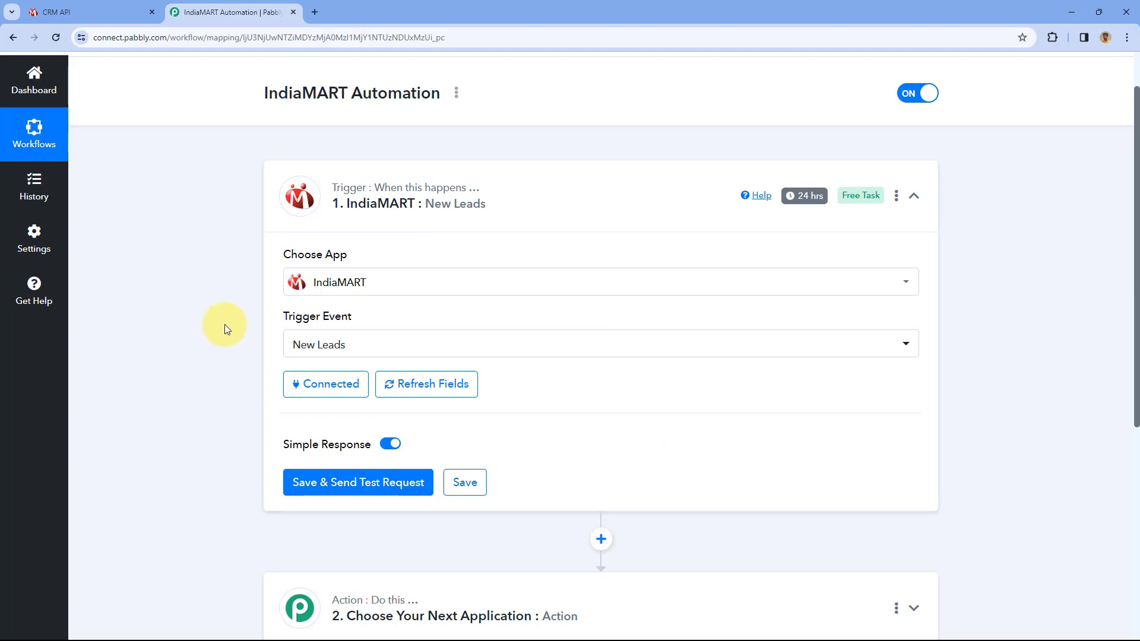
Step: Save the IndiaMART New Leads trigger and send a test request with Simple Response left on
scroll(225, 325, down, 1)
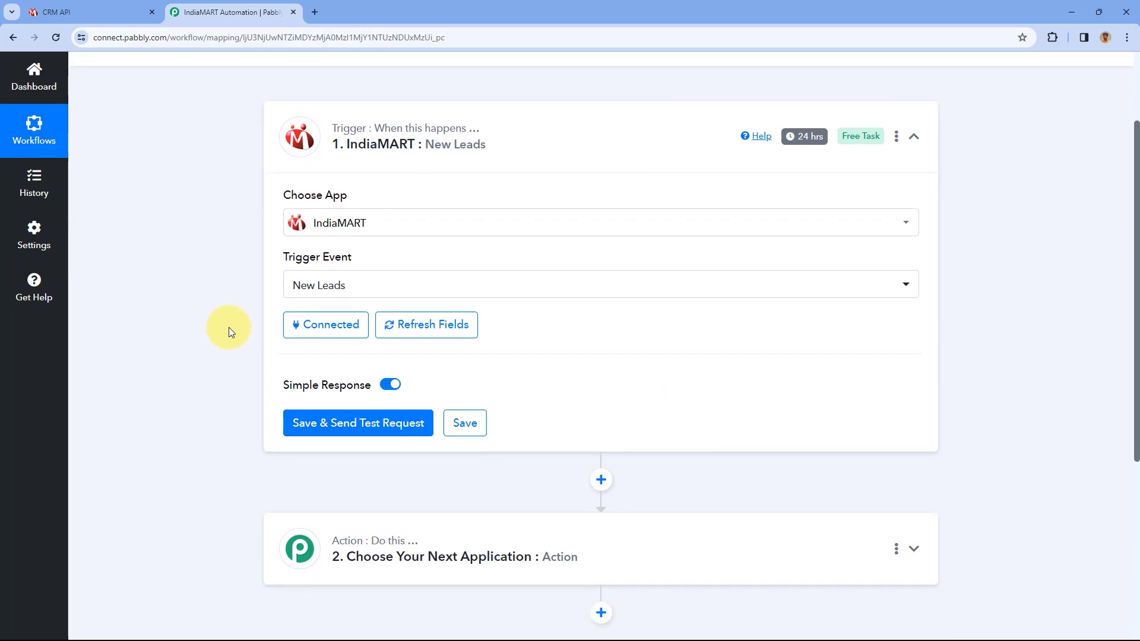
scroll(233, 318, down, 2)
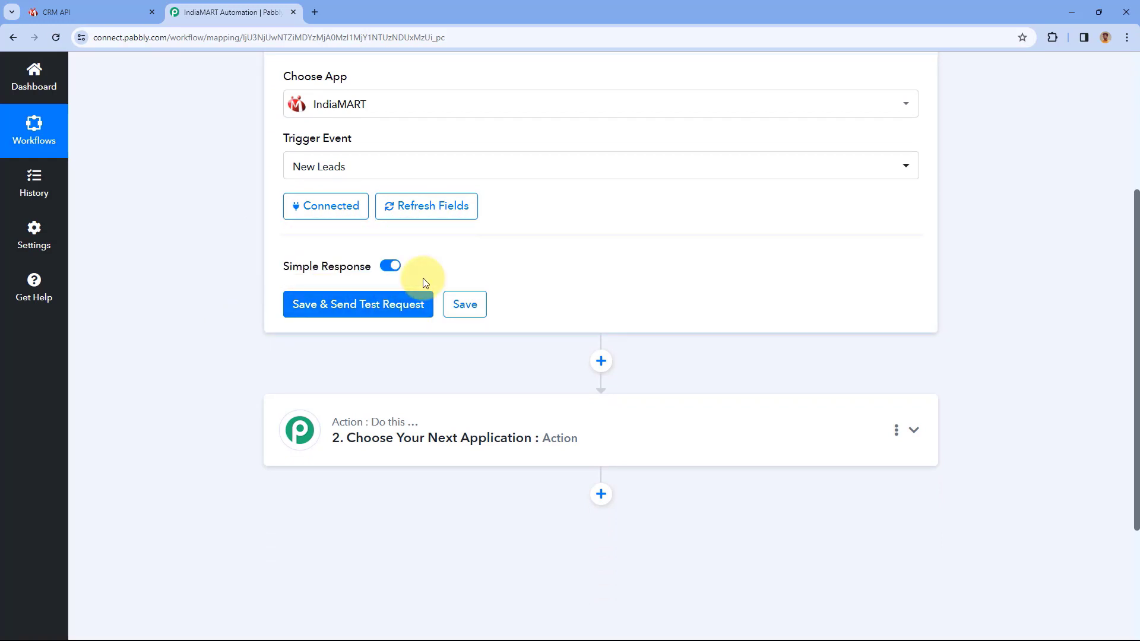
click(367, 302)
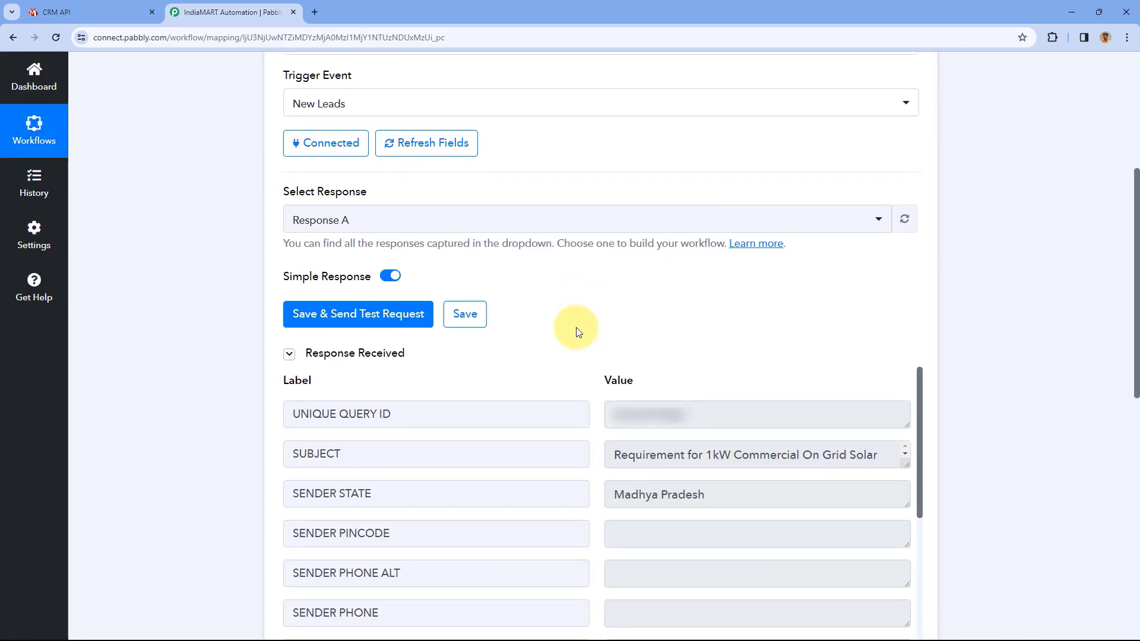
Step: Examine the subject, query ID, state and sender contact details in the received IndiaMART lead response
scroll(573, 285, down, 3)
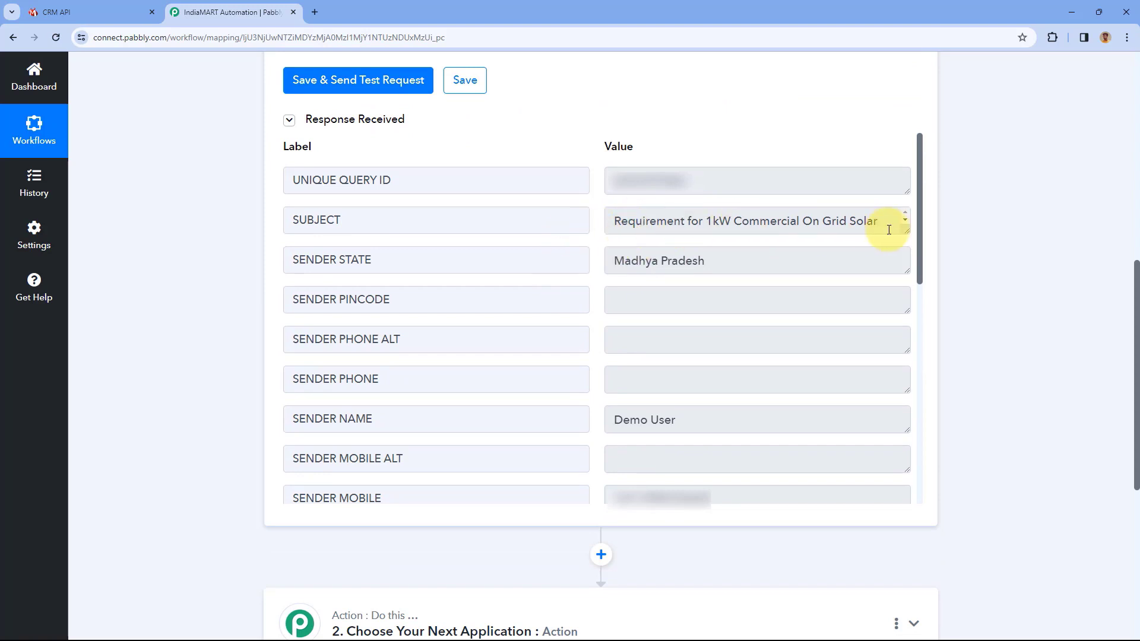
drag(905, 230, 908, 265)
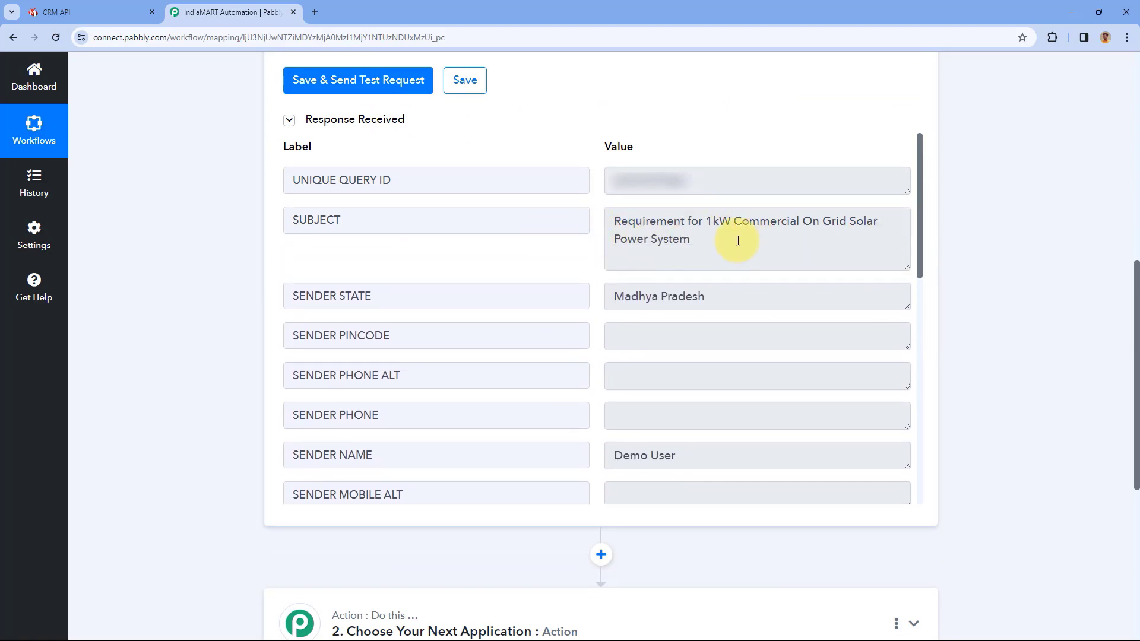
drag(738, 242, 603, 214)
click(593, 214)
drag(708, 185, 592, 187)
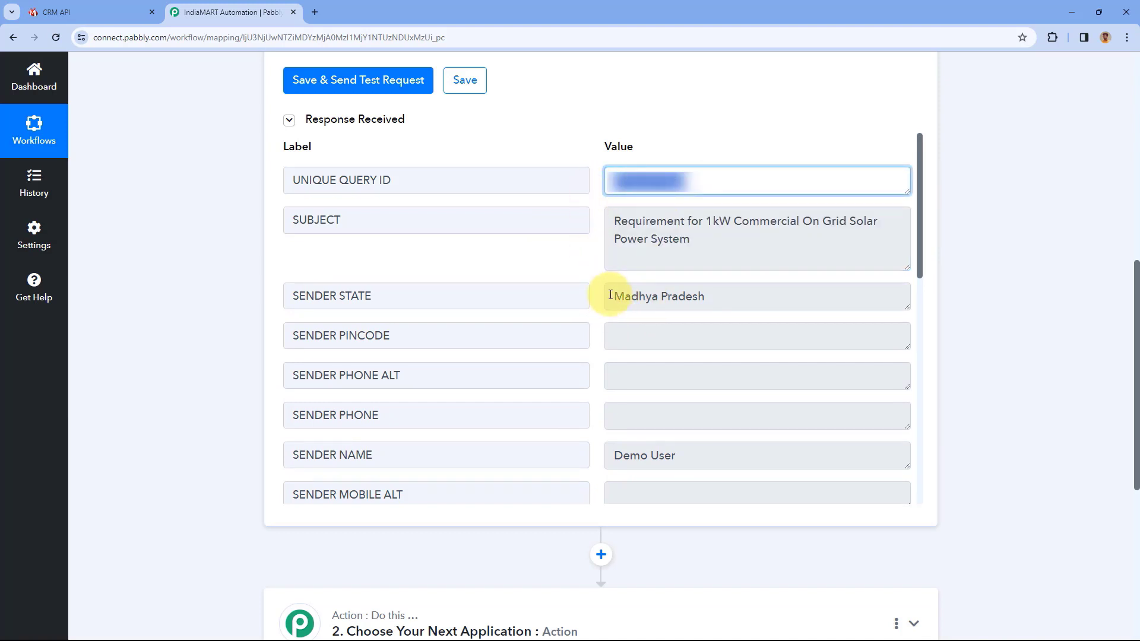
drag(617, 294, 719, 293)
click(745, 293)
scroll(581, 350, down, 2)
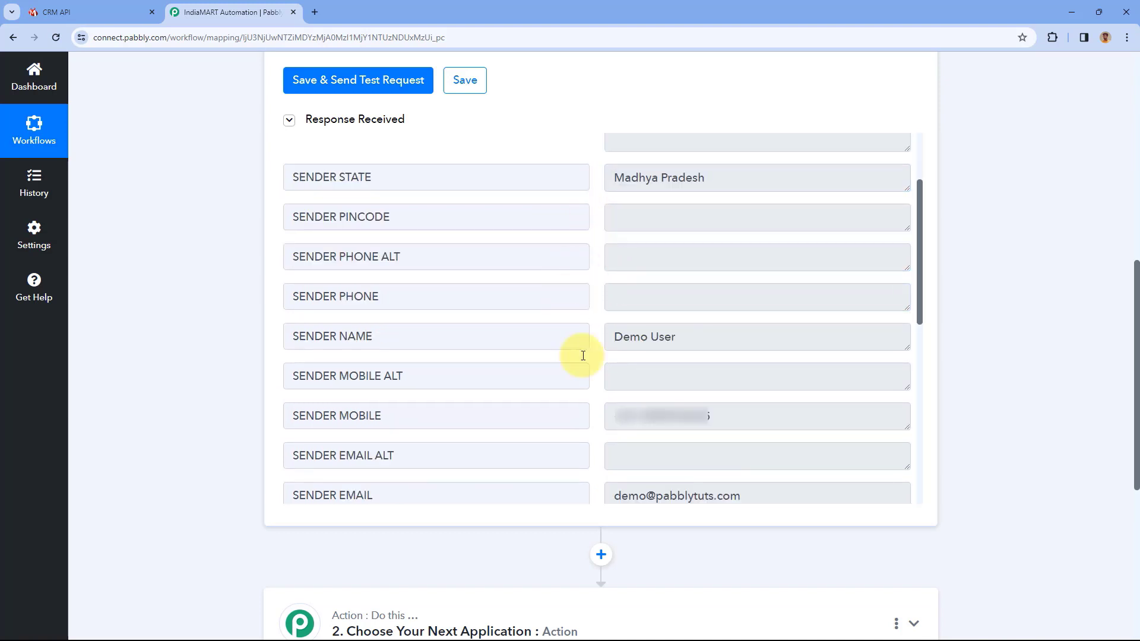
drag(692, 333, 615, 335)
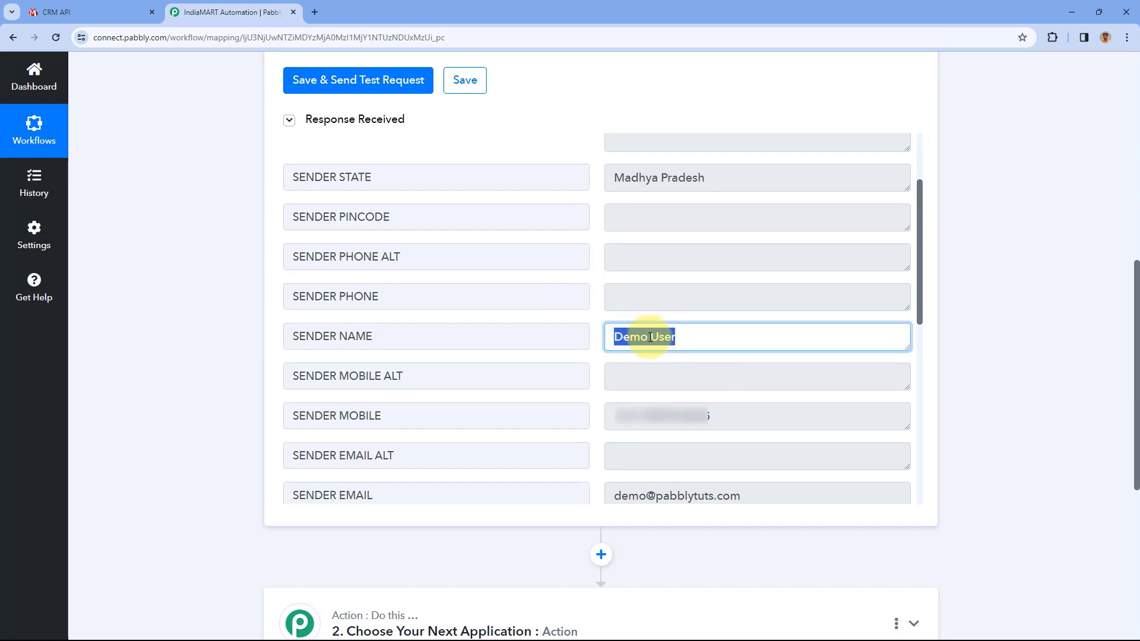
drag(732, 417, 593, 415)
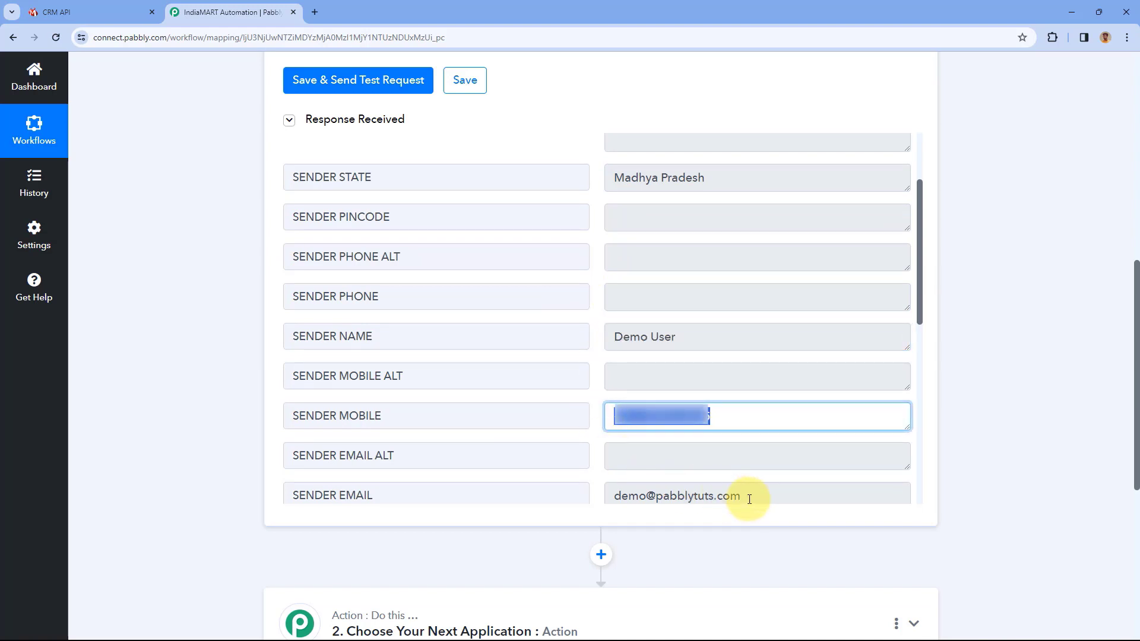
drag(749, 497, 621, 492)
click(594, 365)
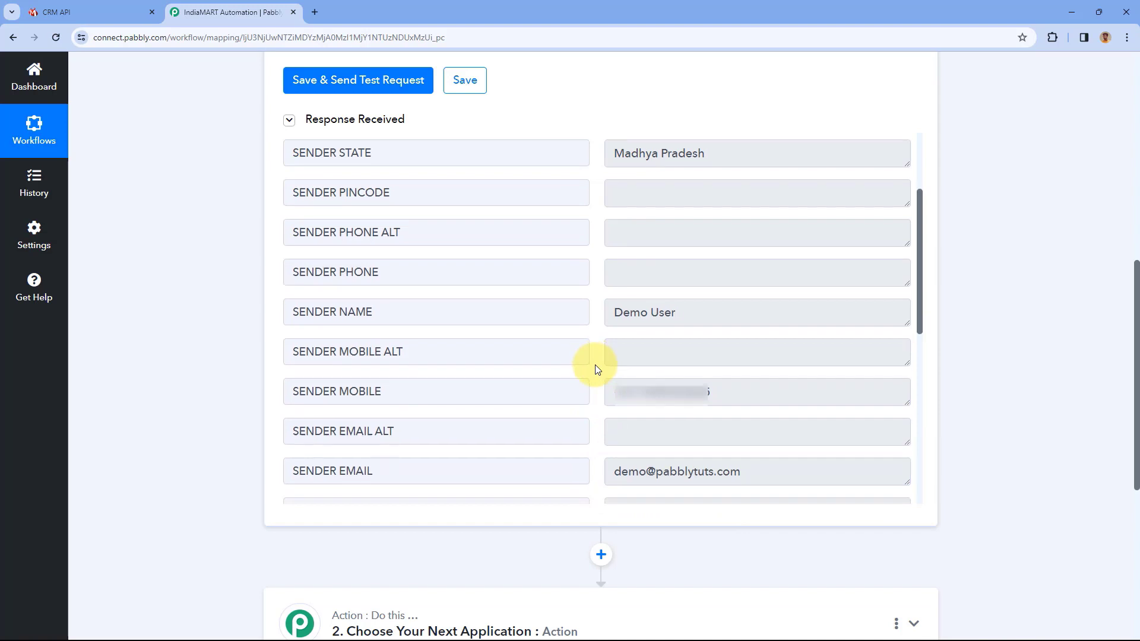
Step: Review the sender's city and address, the product name and the full query message in the lead response
scroll(595, 366, down, 6)
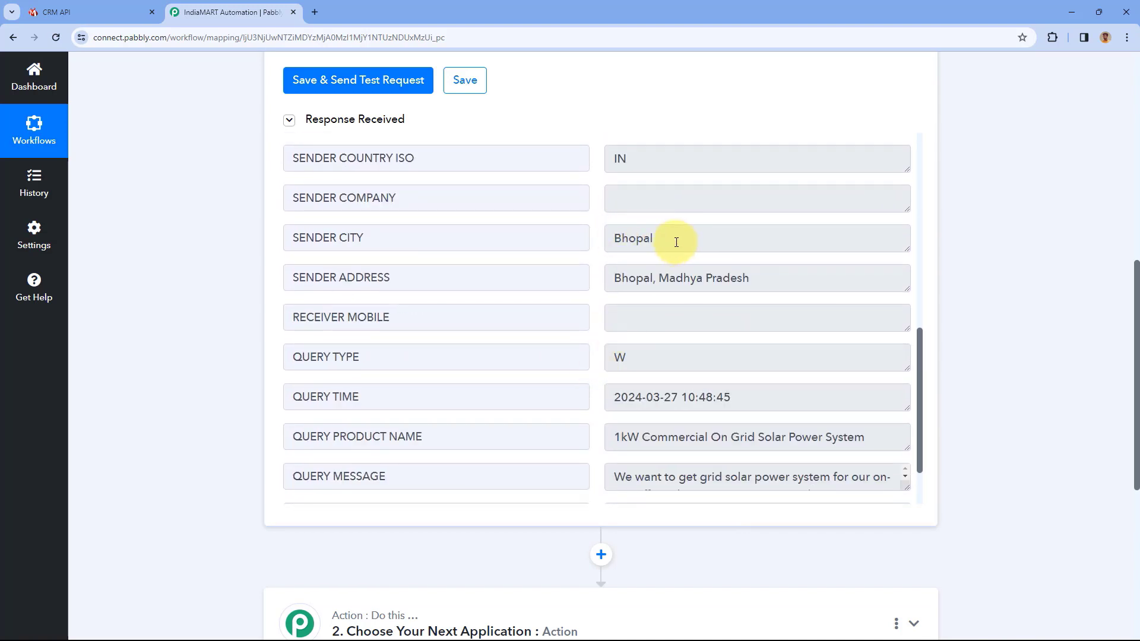
double_click(646, 243)
drag(756, 277, 611, 275)
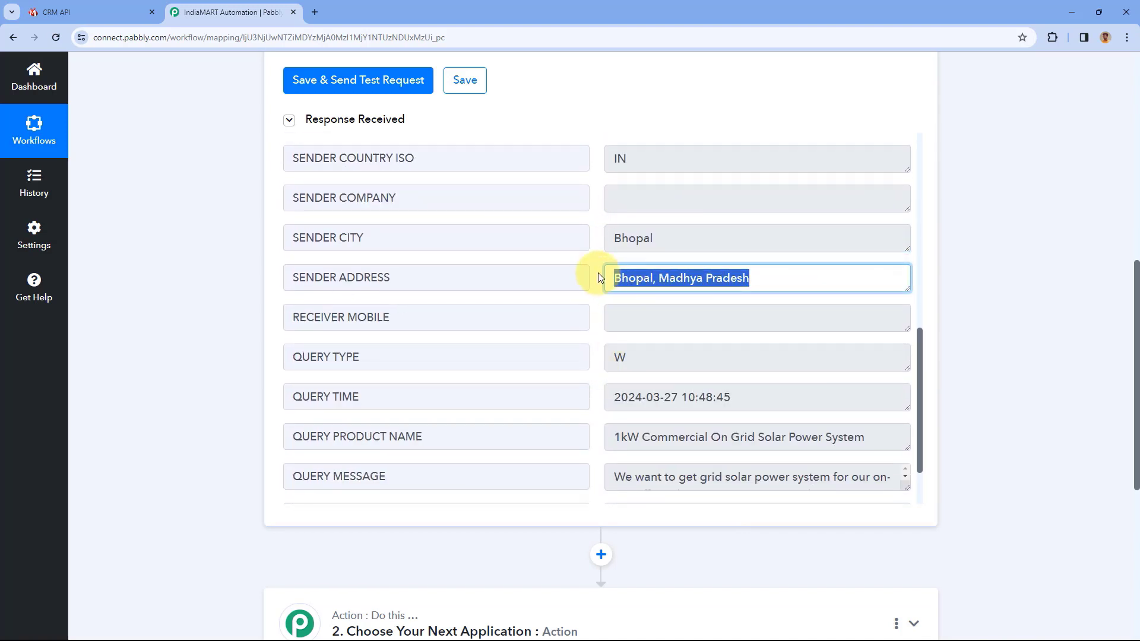
click(597, 272)
scroll(738, 360, down, 2)
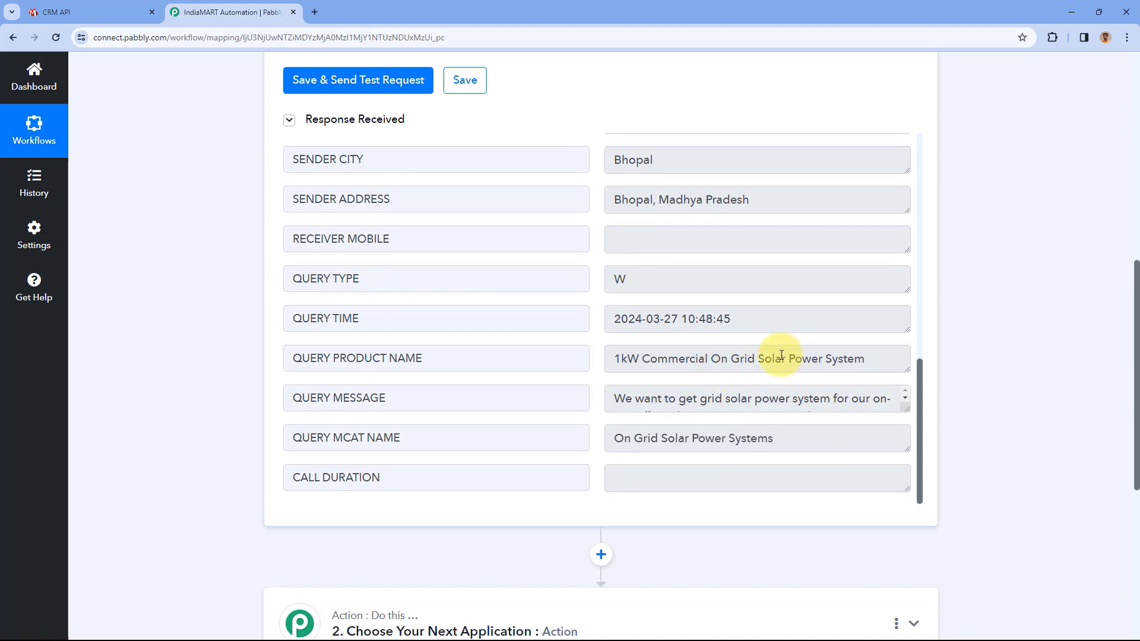
scroll(784, 356, down, 2)
drag(903, 290, 907, 354)
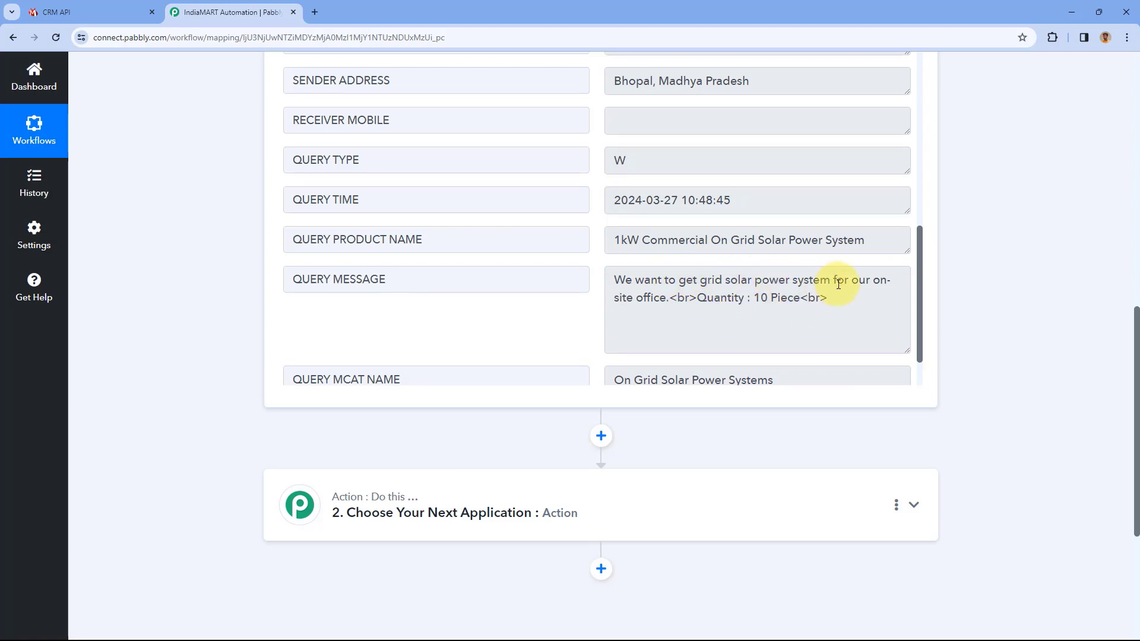
scroll(712, 291, down, 1)
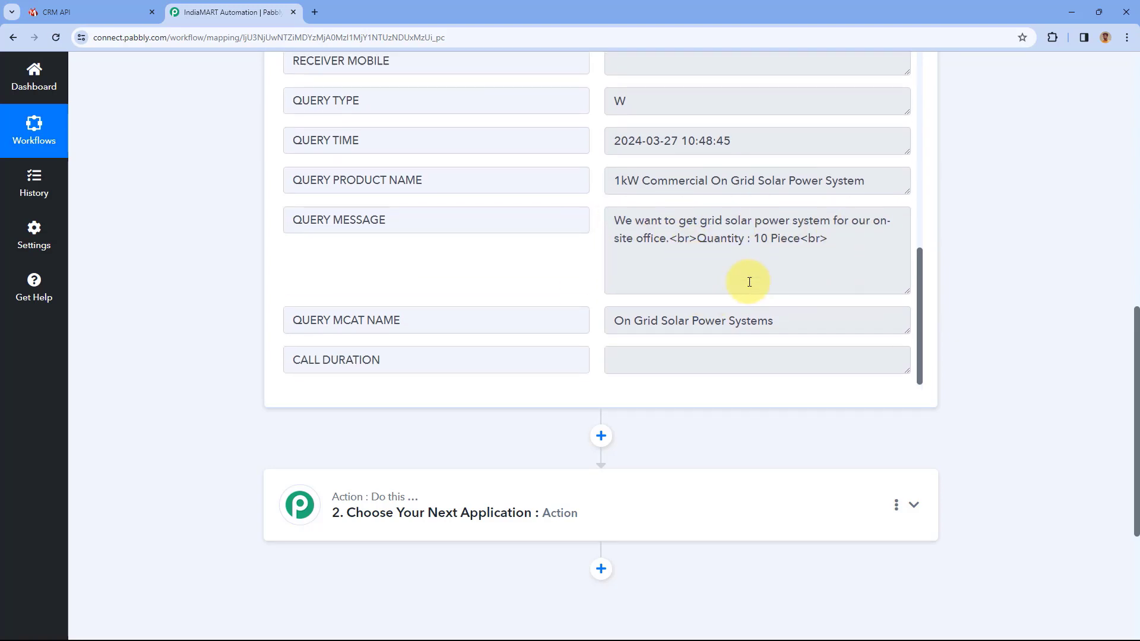
scroll(730, 252, up, 5)
scroll(590, 434, up, 10)
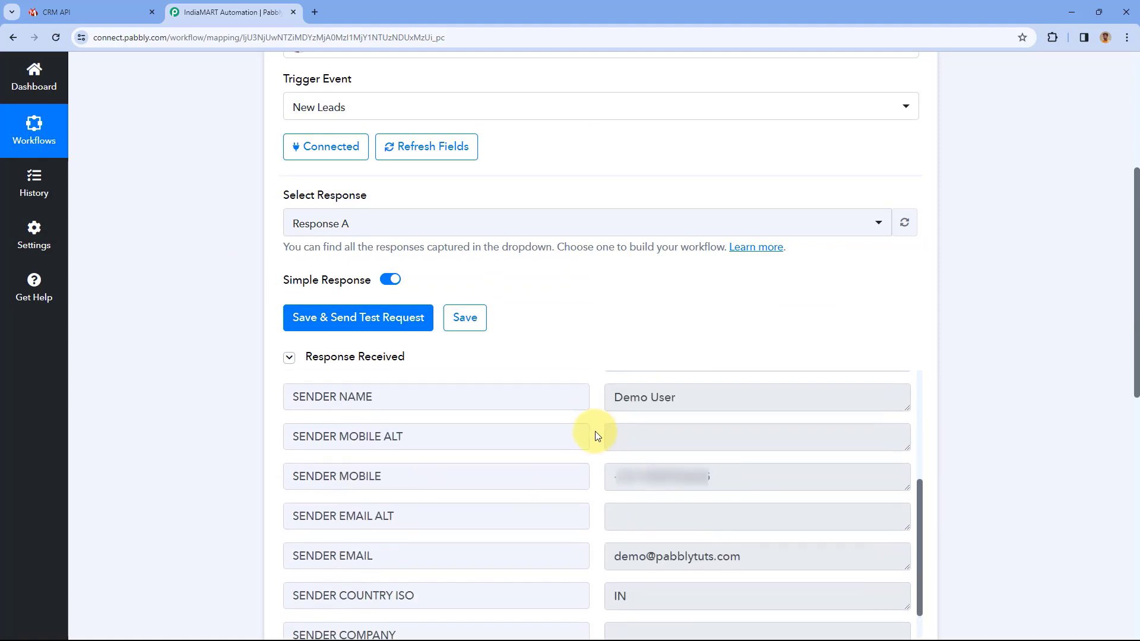
scroll(587, 409, up, 3)
scroll(501, 369, up, 5)
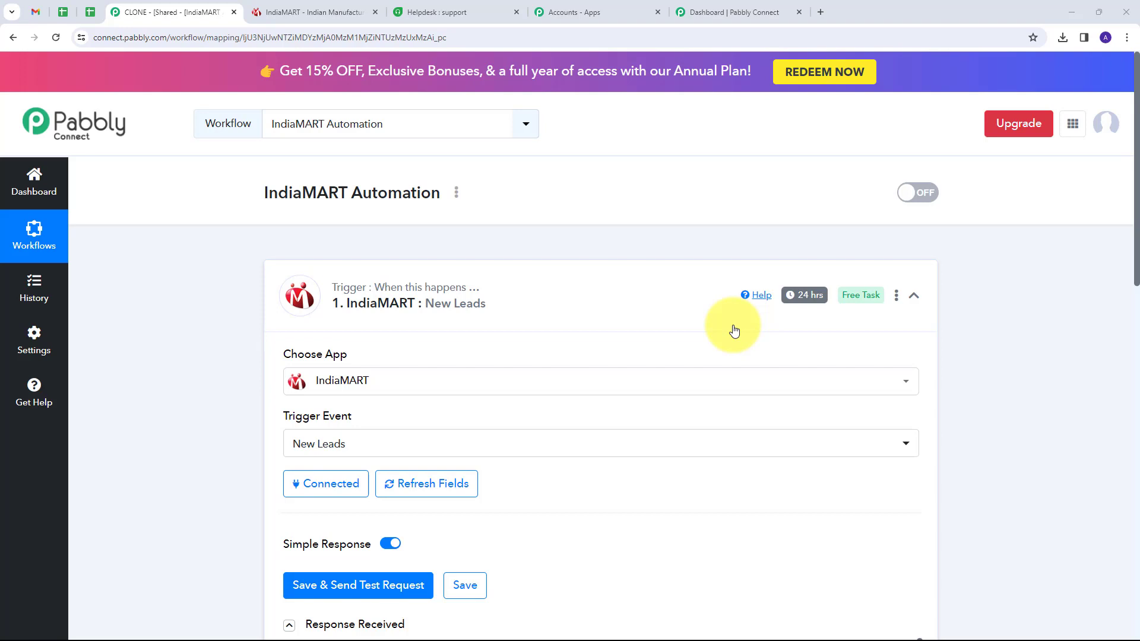
Step: Collapse the IndiaMART trigger and set the workflow's action to the Freshdesk app with the Create Contact event
click(913, 296)
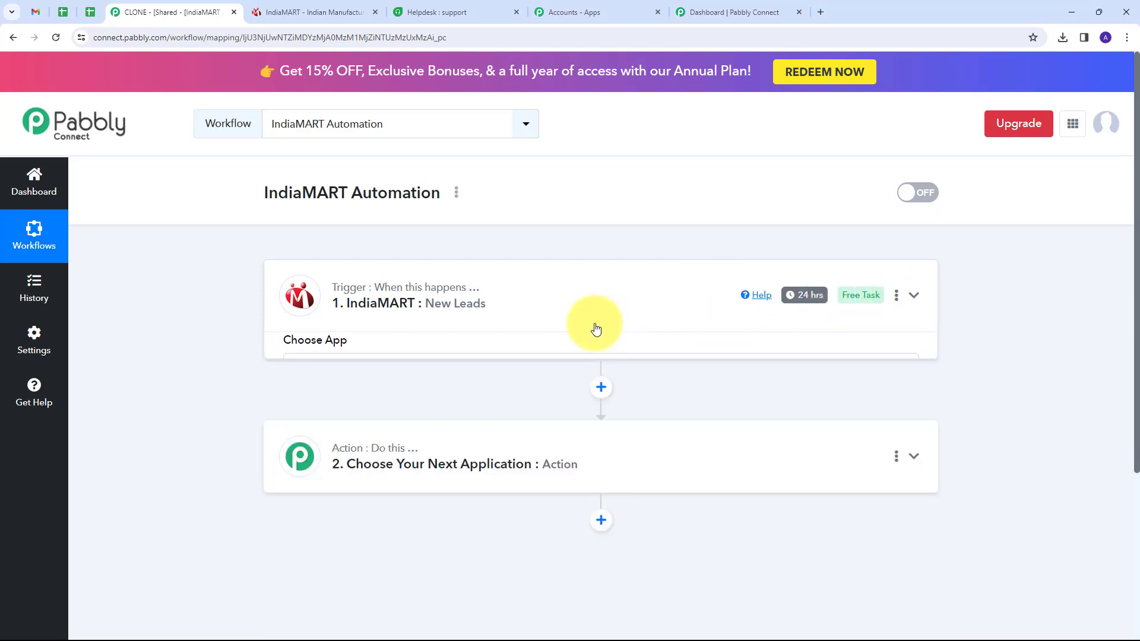
scroll(593, 330, down, 2)
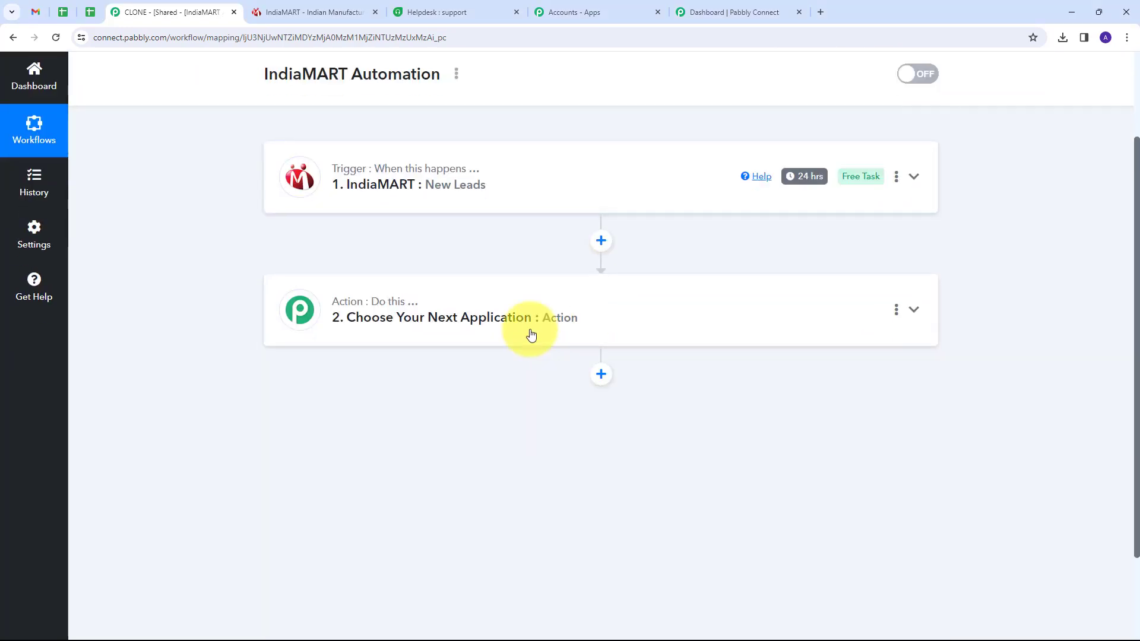
click(749, 311)
scroll(368, 363, down, 2)
click(363, 303)
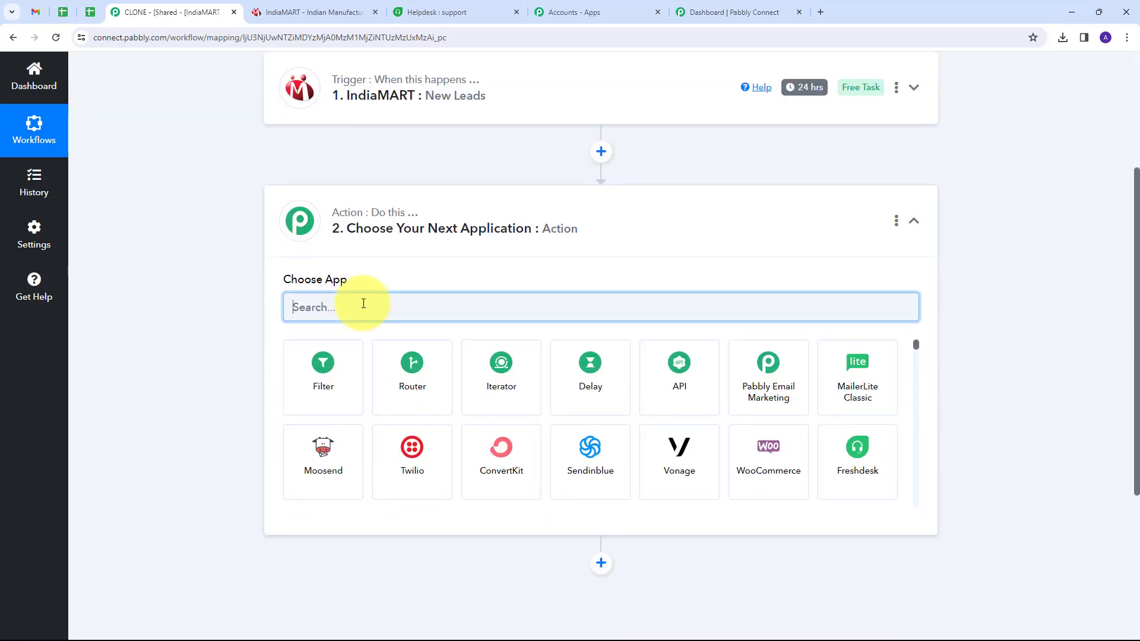
text(Fresa)
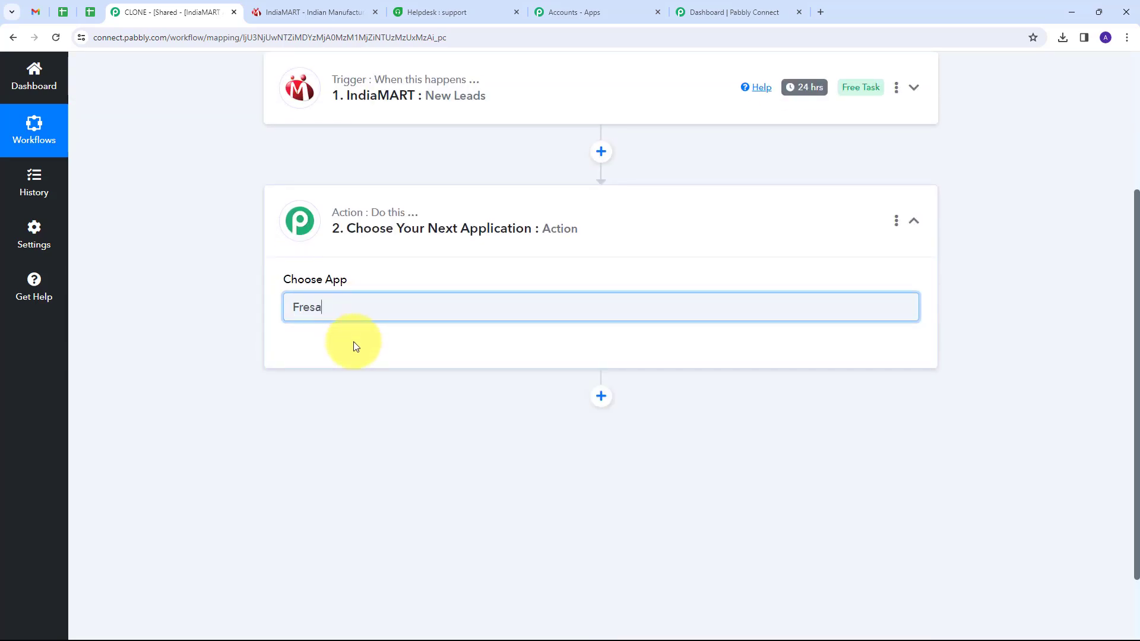
key(BackSpace)
text(hdesk)
click(328, 376)
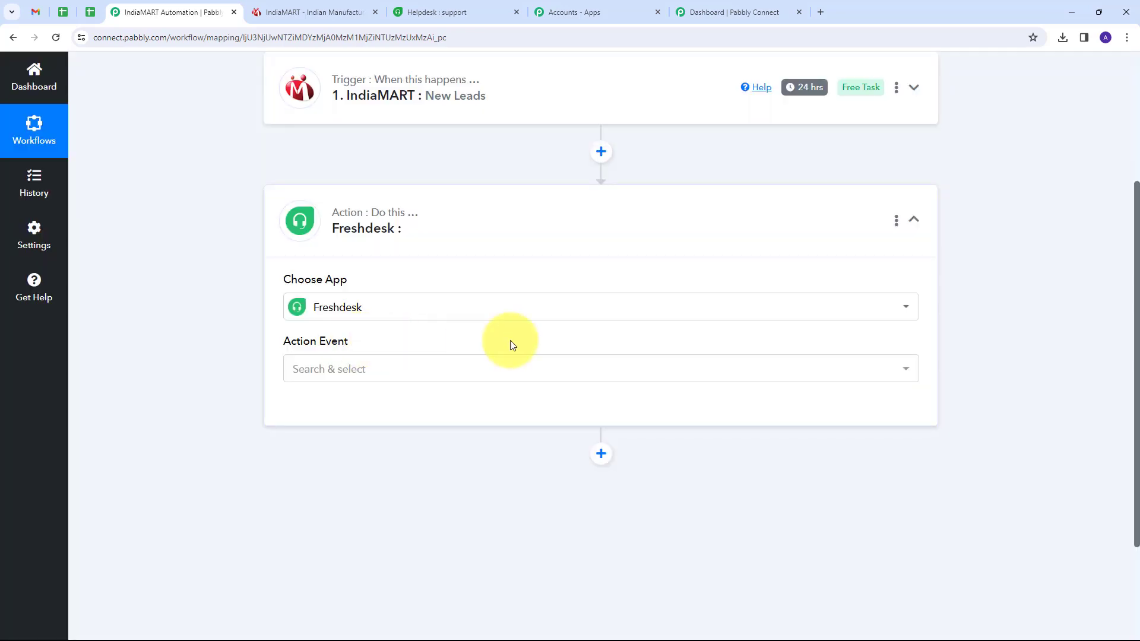
click(509, 369)
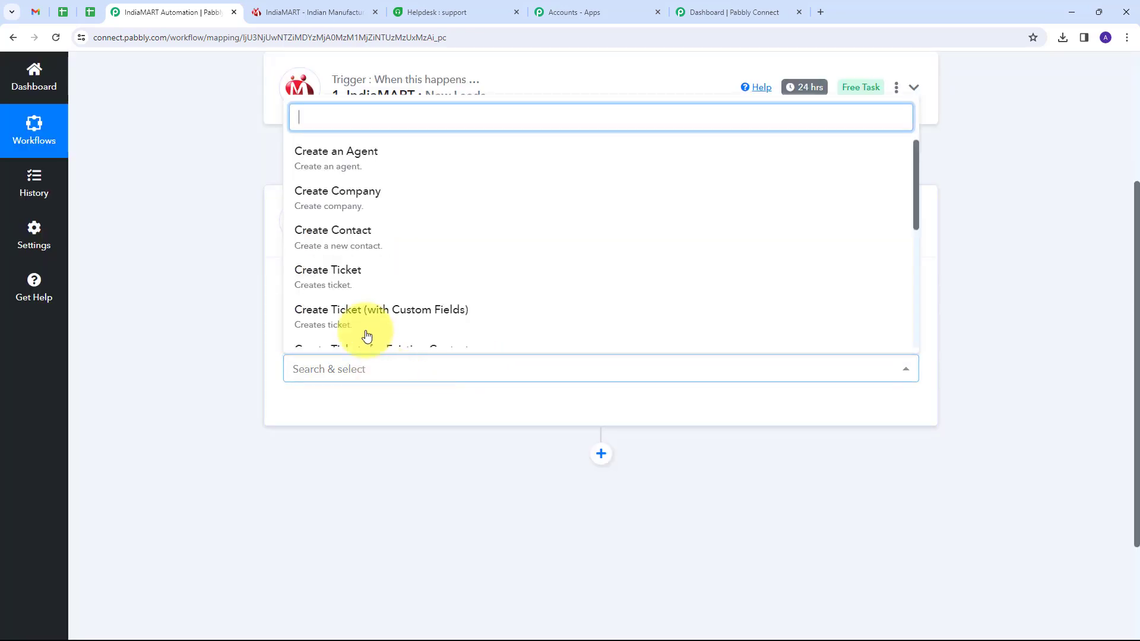
click(350, 241)
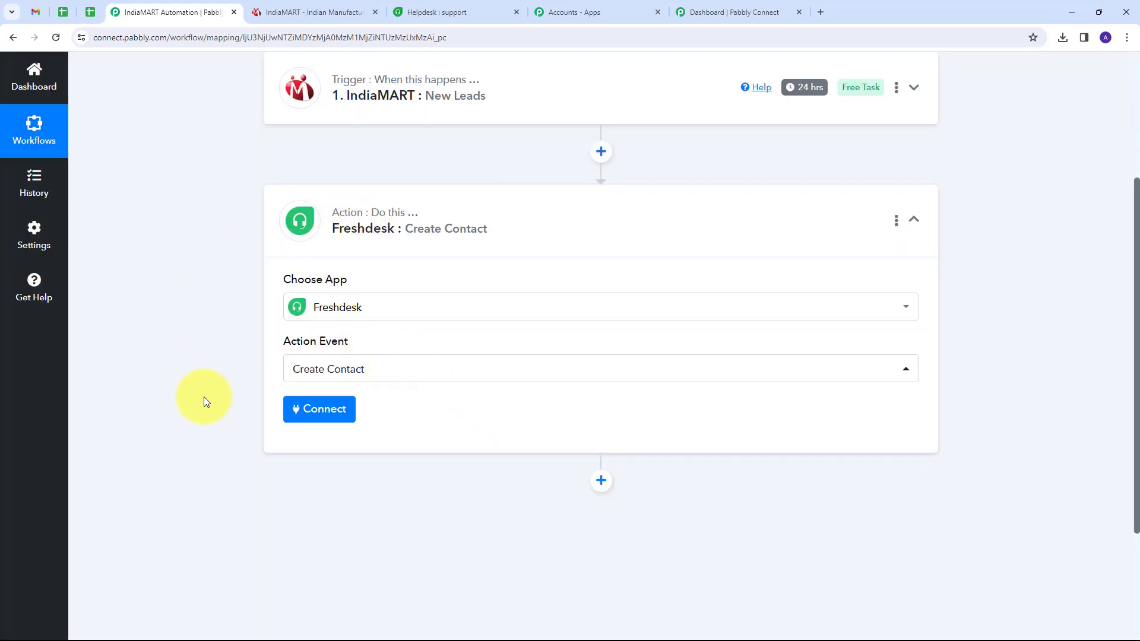
Step: Start a new Freshdesk connection for the action, switch to Freshdesk and reveal and copy the API key from the profile settings
click(324, 414)
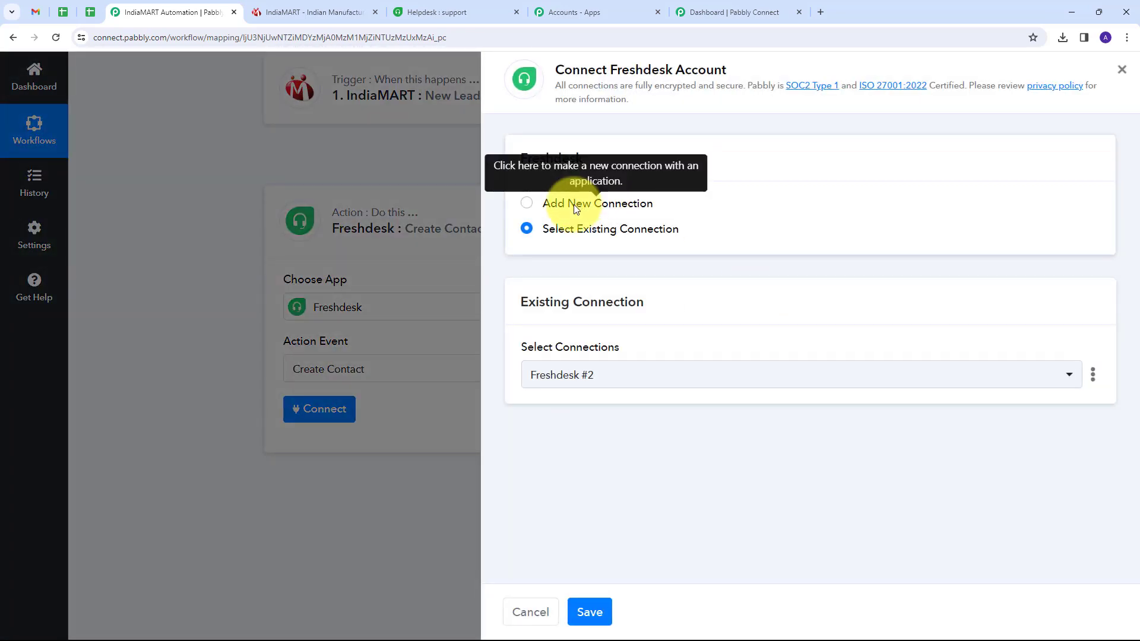
click(575, 208)
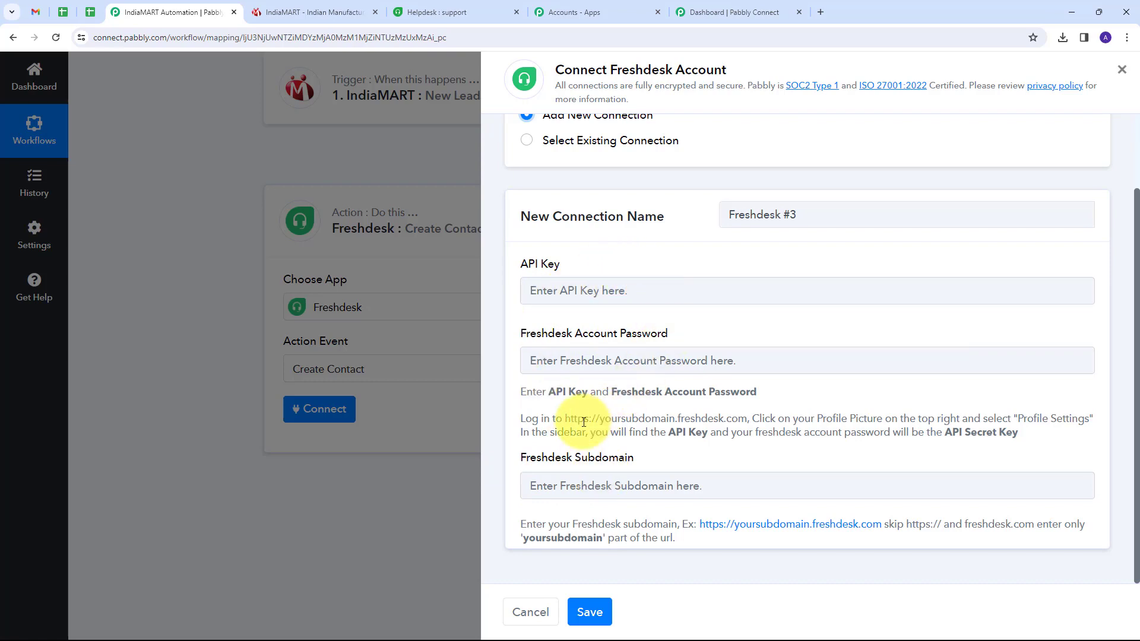
click(458, 12)
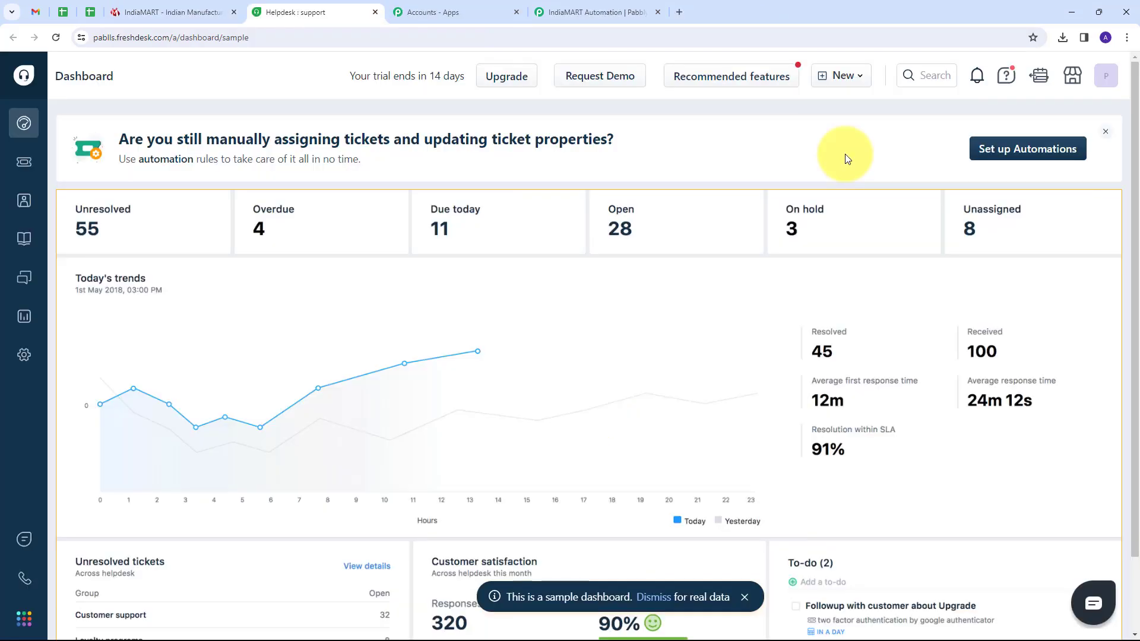
click(1106, 77)
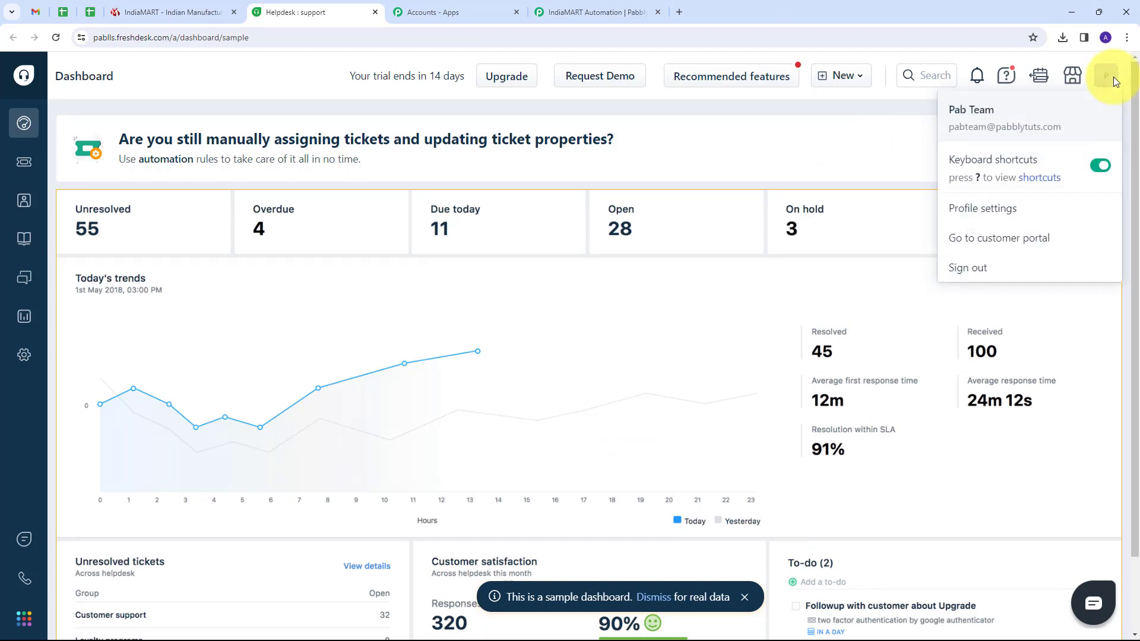
click(971, 213)
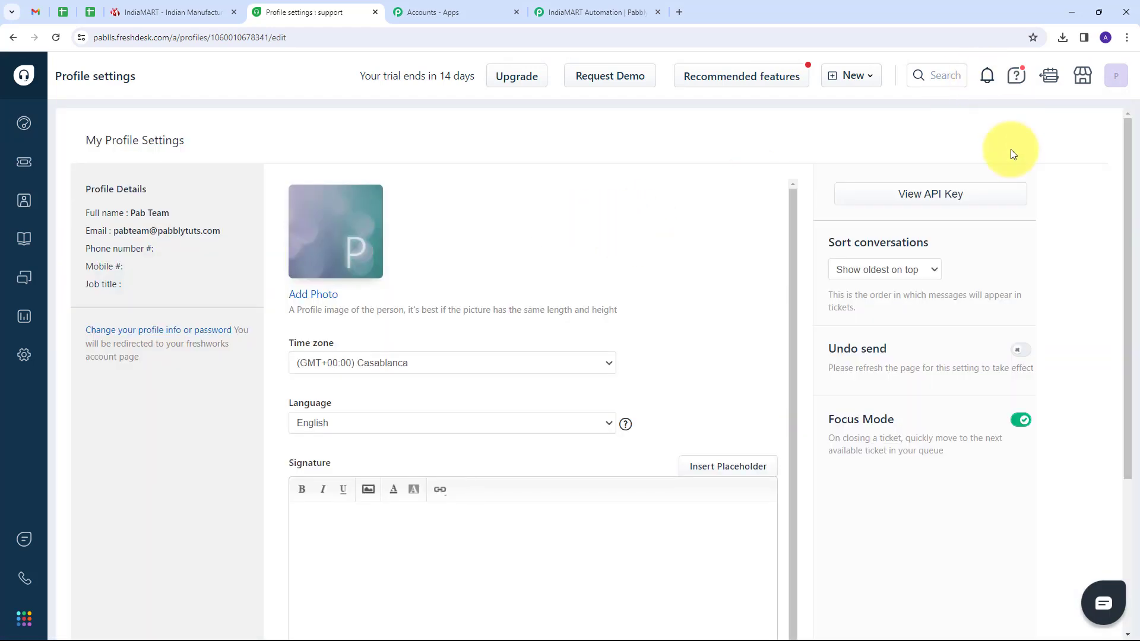
click(947, 199)
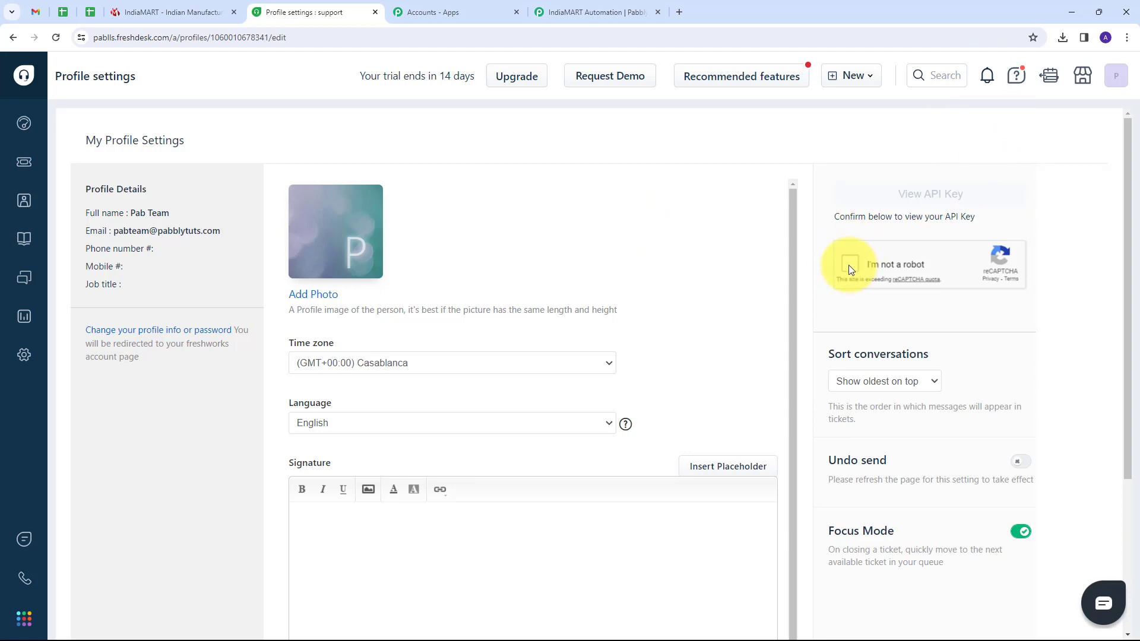
click(849, 265)
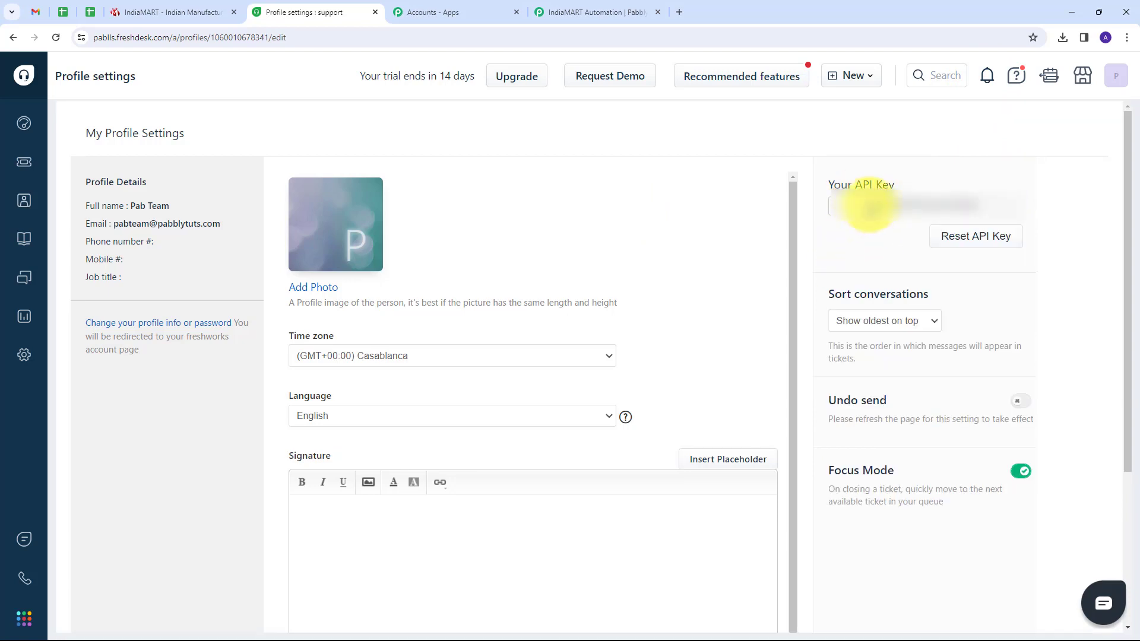
drag(863, 205, 979, 224)
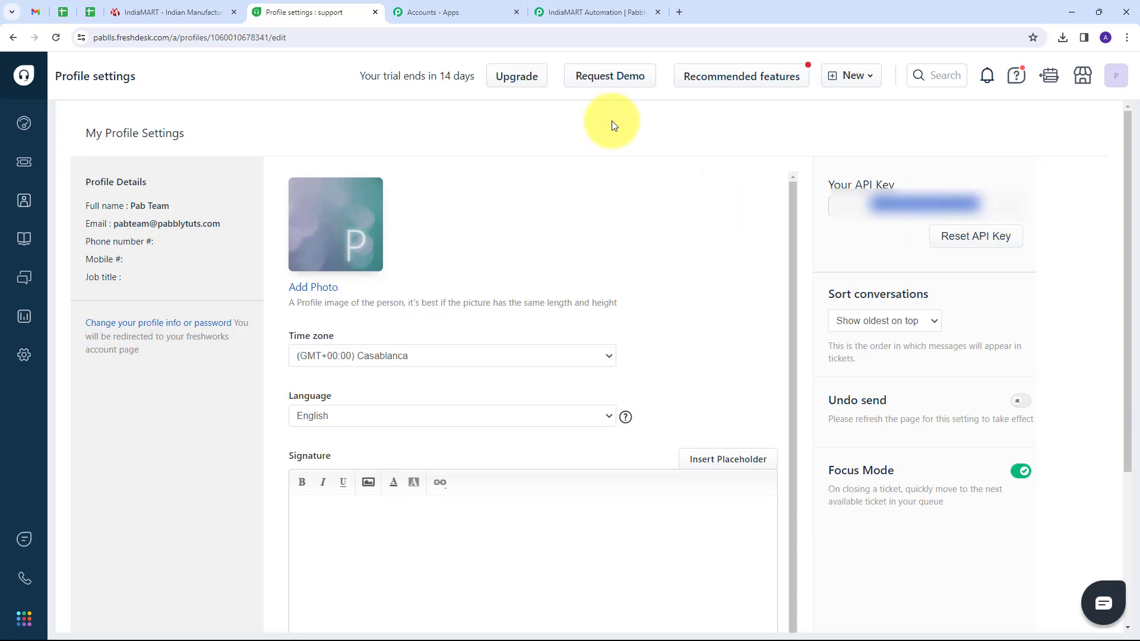
Step: Back in Pabbly Connect, paste the API key and enter the Freshdesk account password in the new connection
click(601, 12)
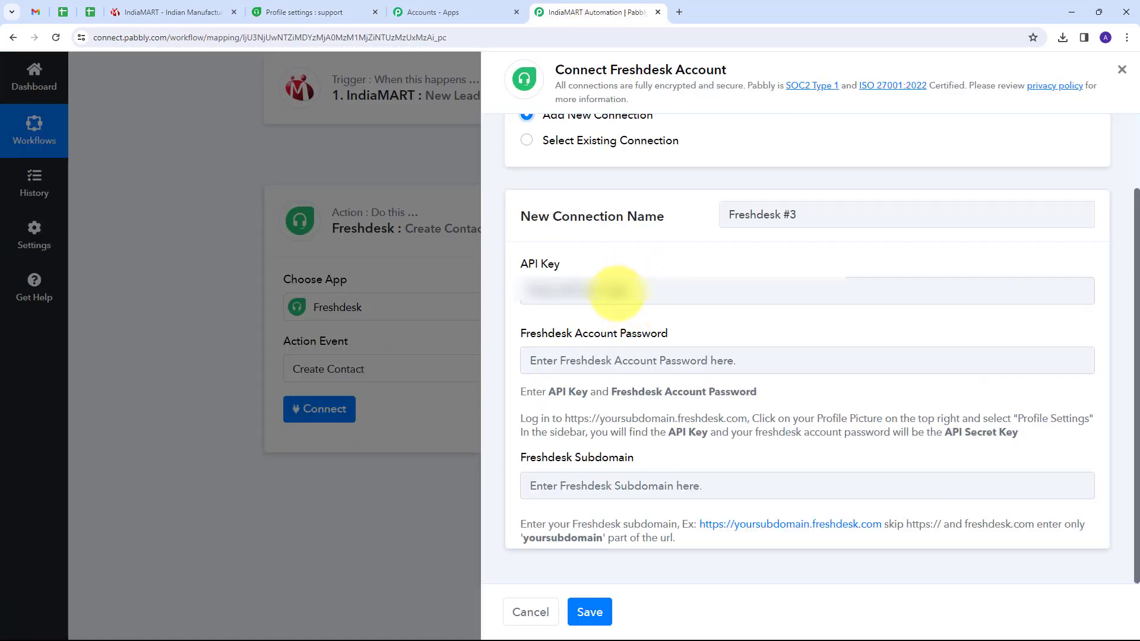
click(617, 292)
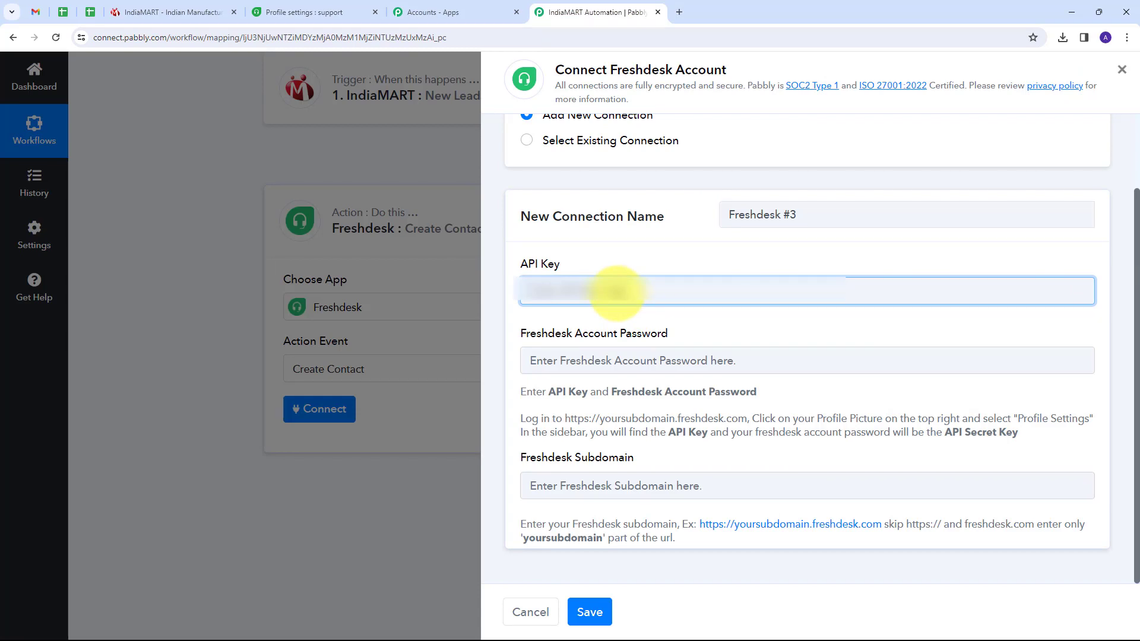
key(ctrl+v)
click(654, 263)
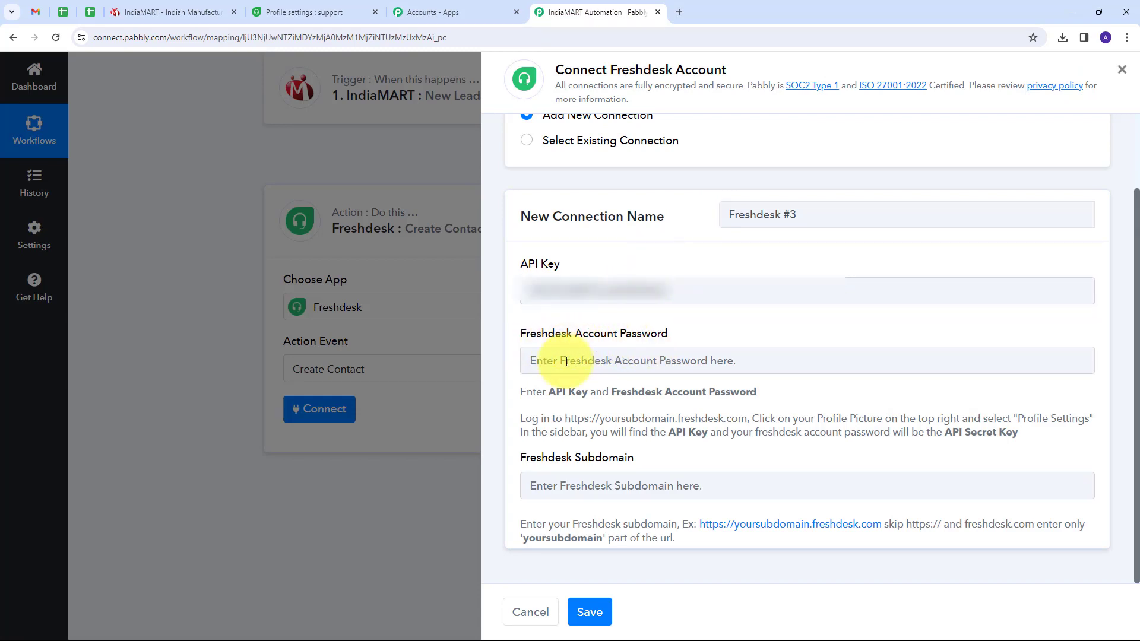
click(565, 362)
key(ctrl+v)
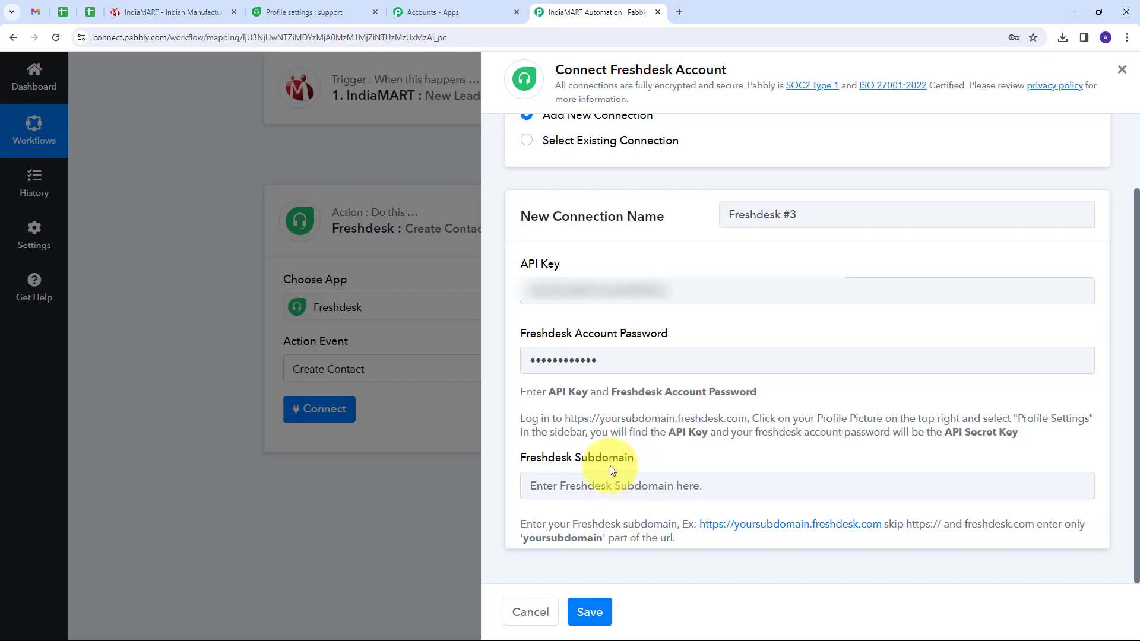
Step: Switch to Freshdesk and copy only the subdomain part, pablls, from the page address
click(312, 12)
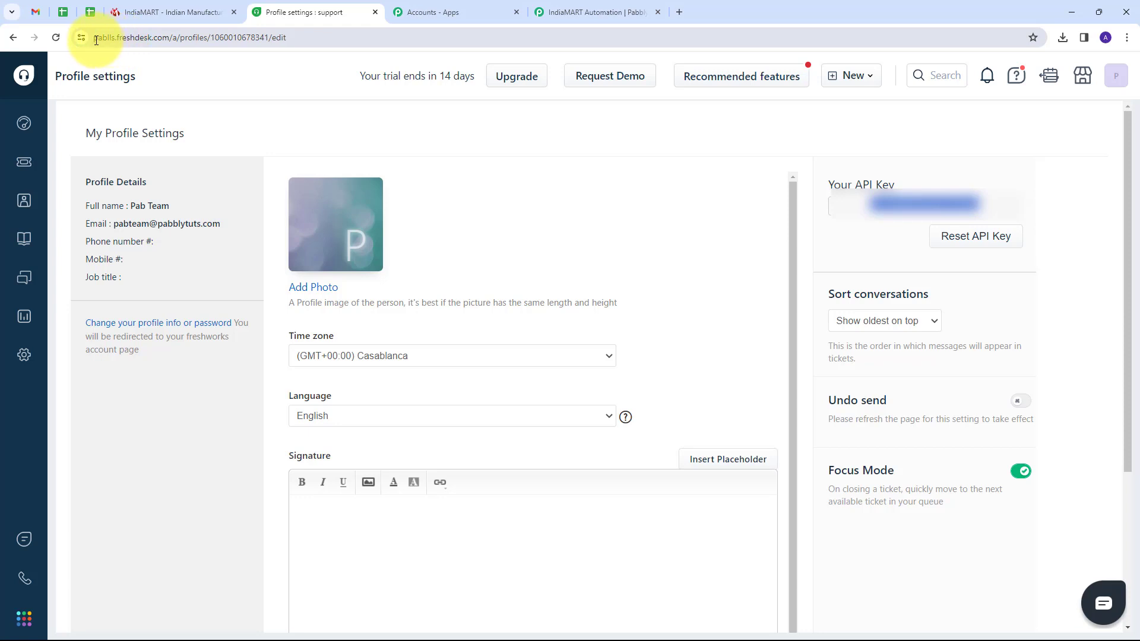
click(115, 40)
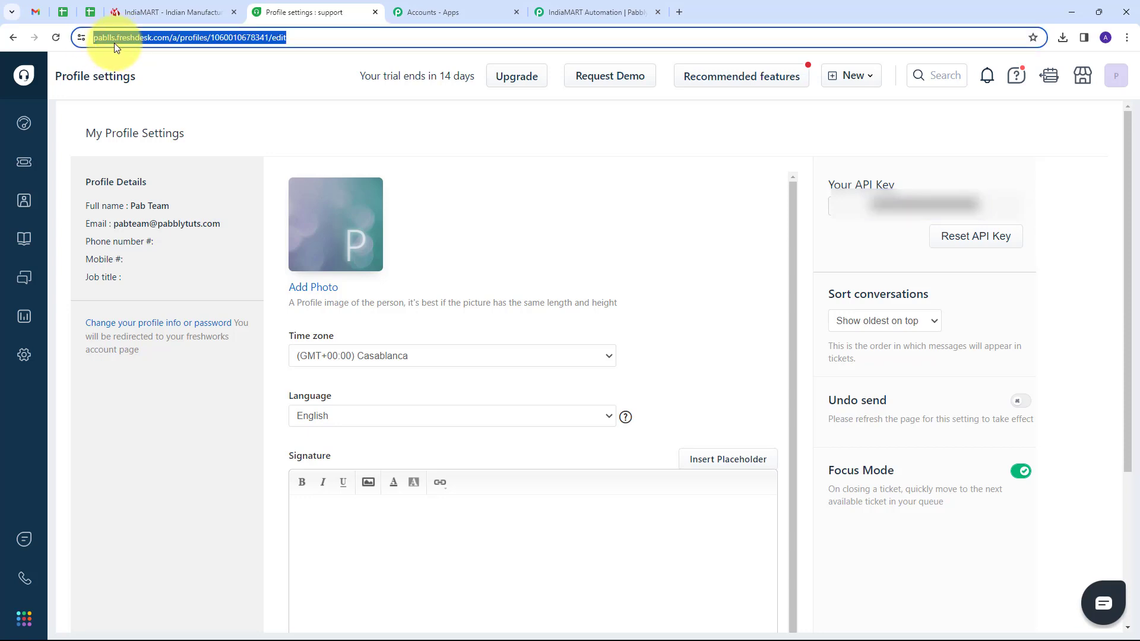
click(109, 38)
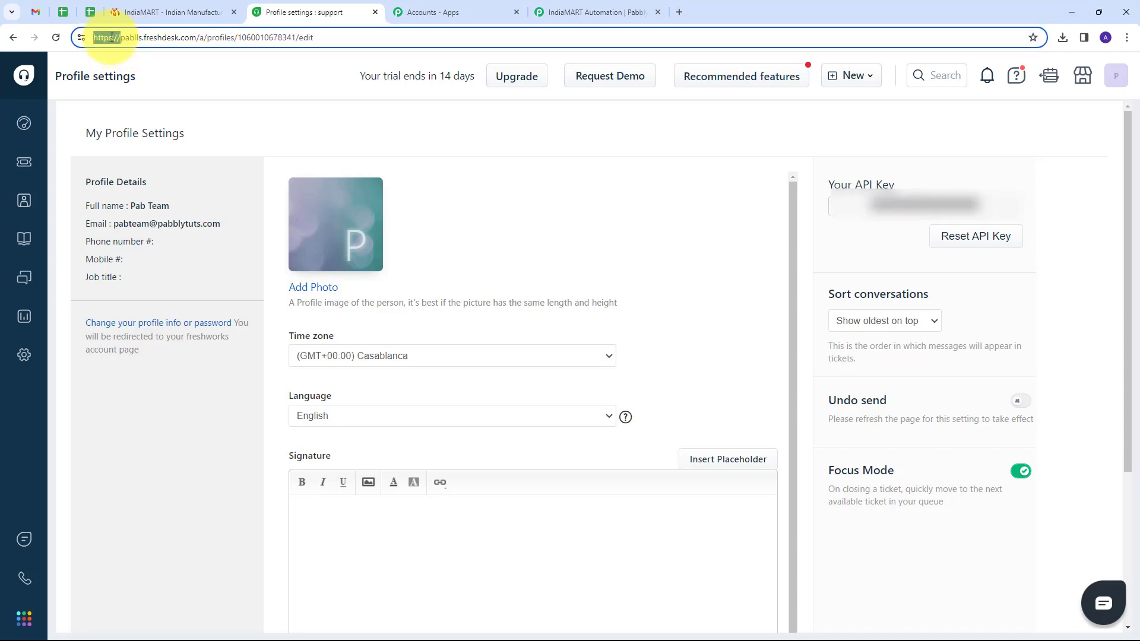
drag(143, 38, 123, 38)
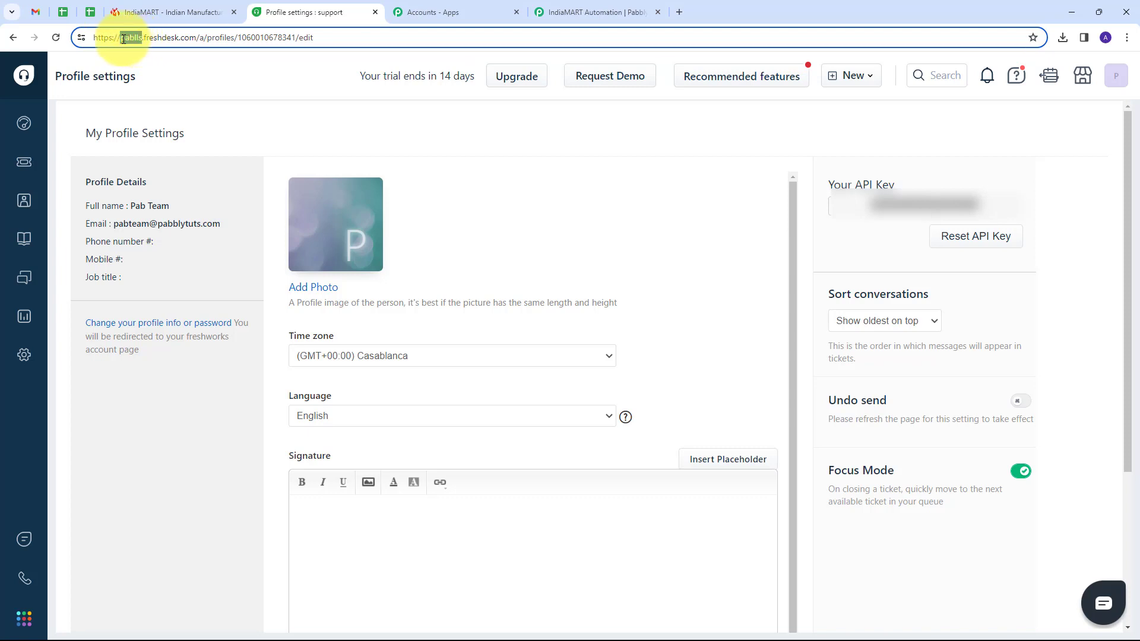
Step: Back in Pabbly Connect, enter pablls as the Freshdesk subdomain and save the new connection
click(570, 12)
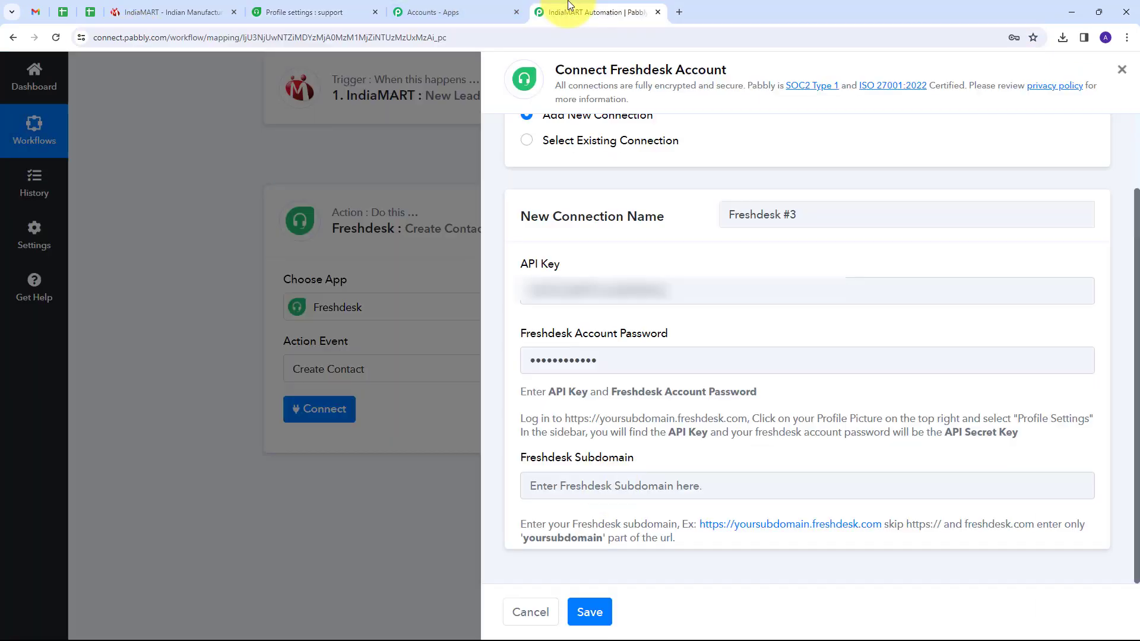
click(612, 487)
key(ctrl+v)
click(620, 466)
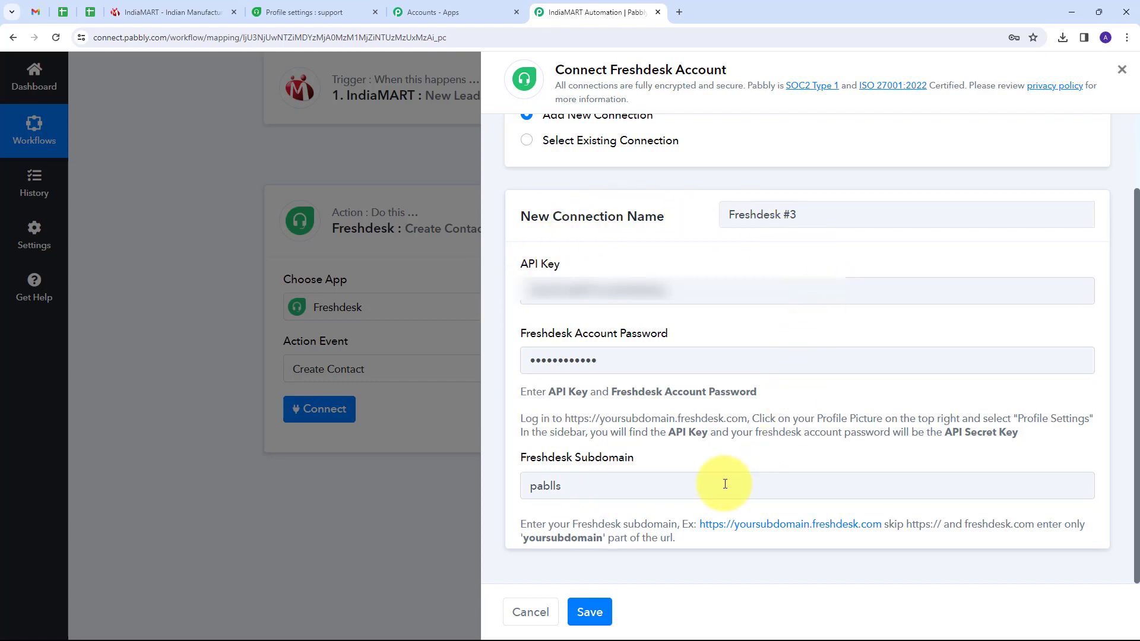
click(589, 607)
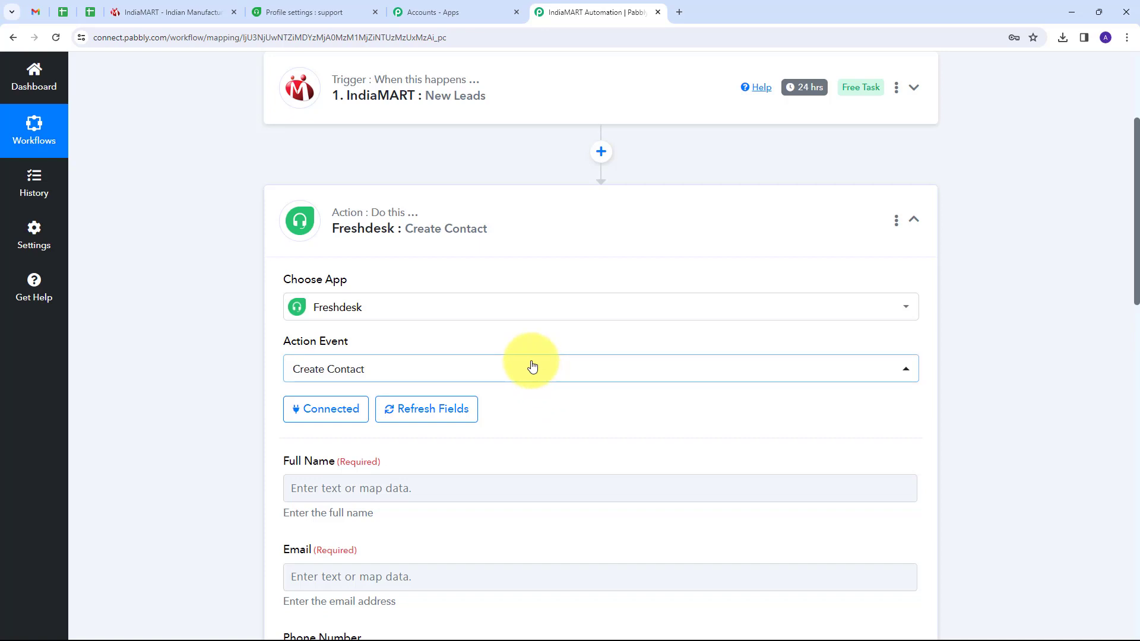
Step: Map the contact's Full Name to the SENDER NAME value from the IndiaMART lead
scroll(382, 293, down, 4)
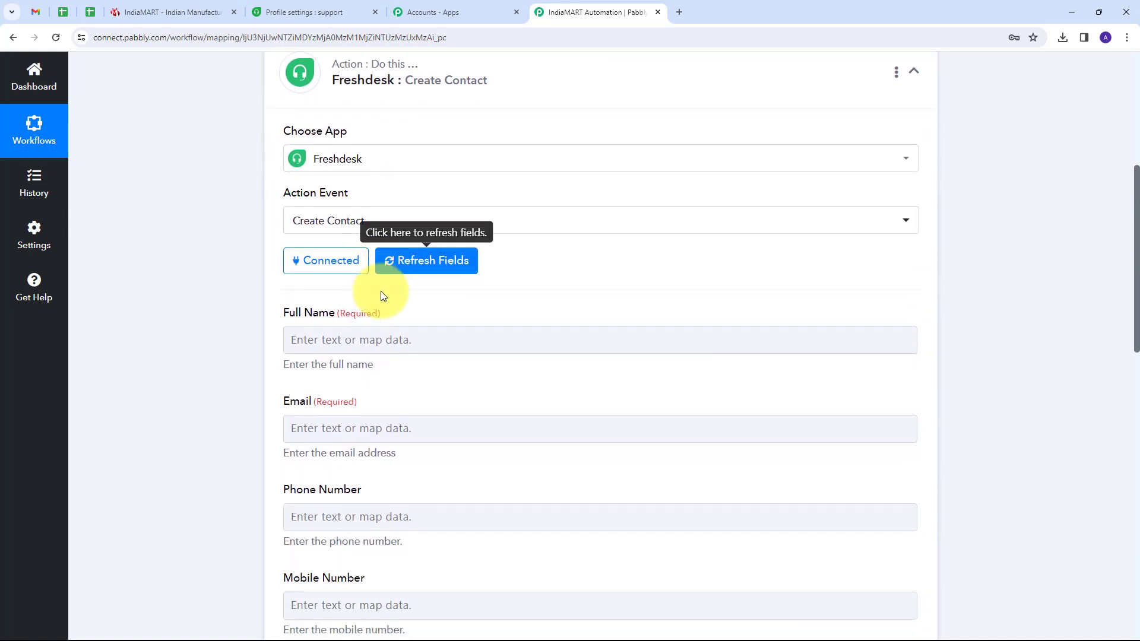
scroll(466, 330, down, 10)
scroll(465, 296, up, 9)
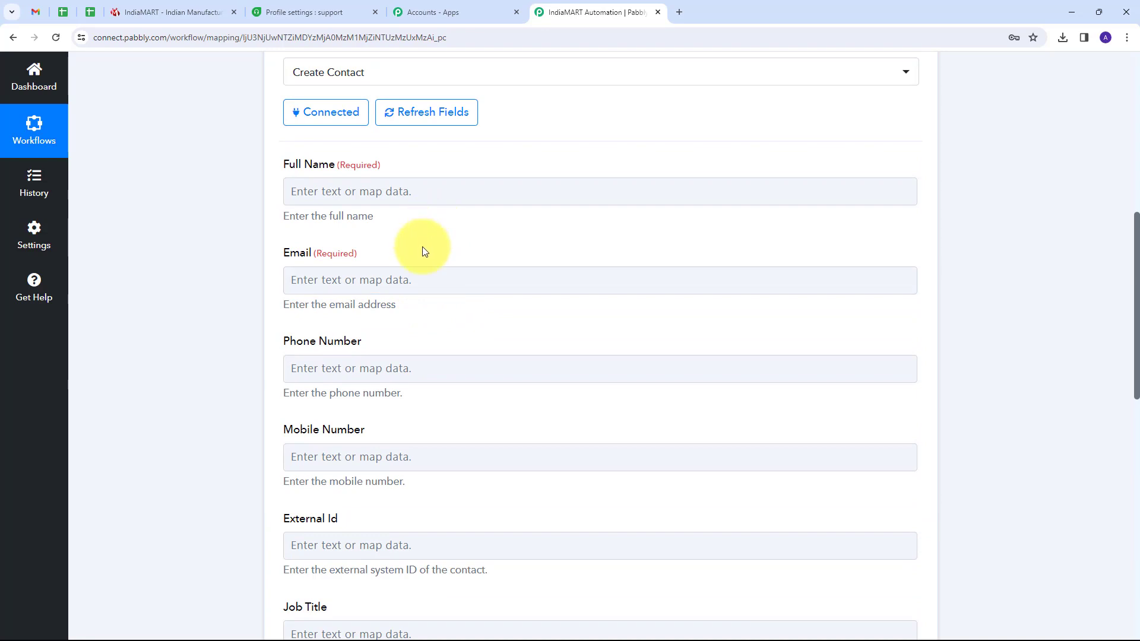
scroll(425, 252, up, 1)
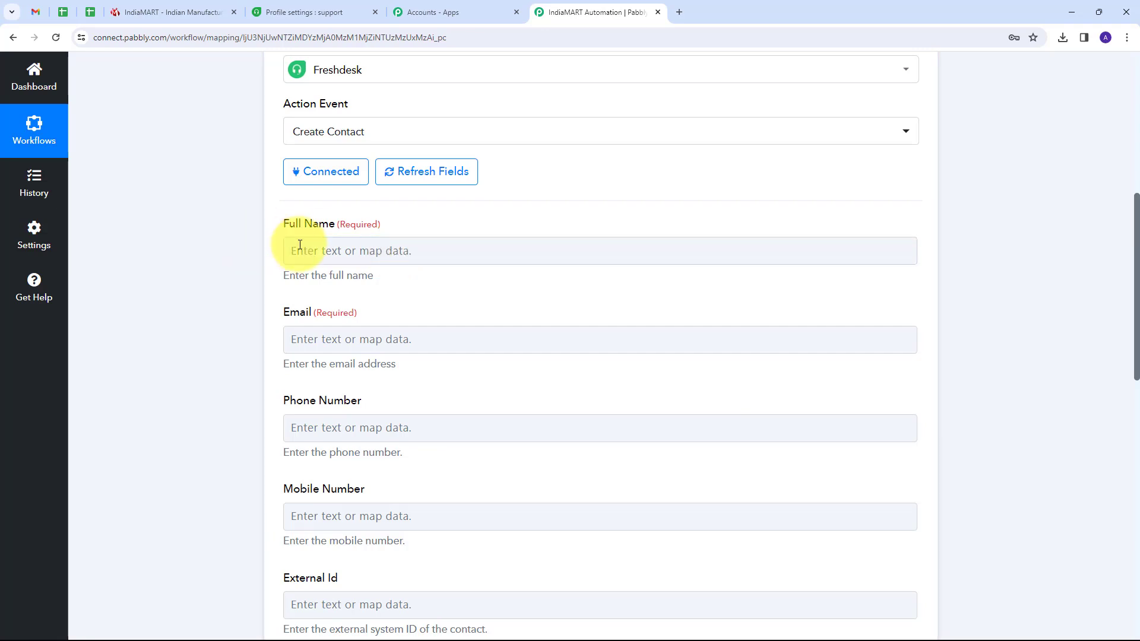
click(377, 244)
click(369, 312)
text(NAme)
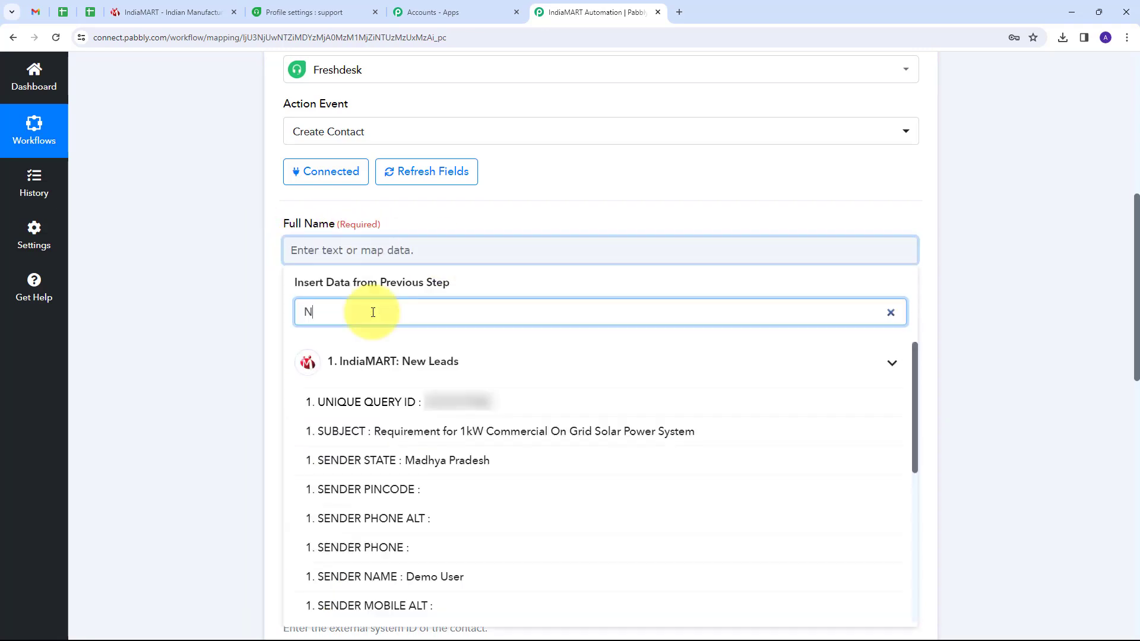
key(BackSpace)
key(BackSpace)
key(BackSpace)
text(ame)
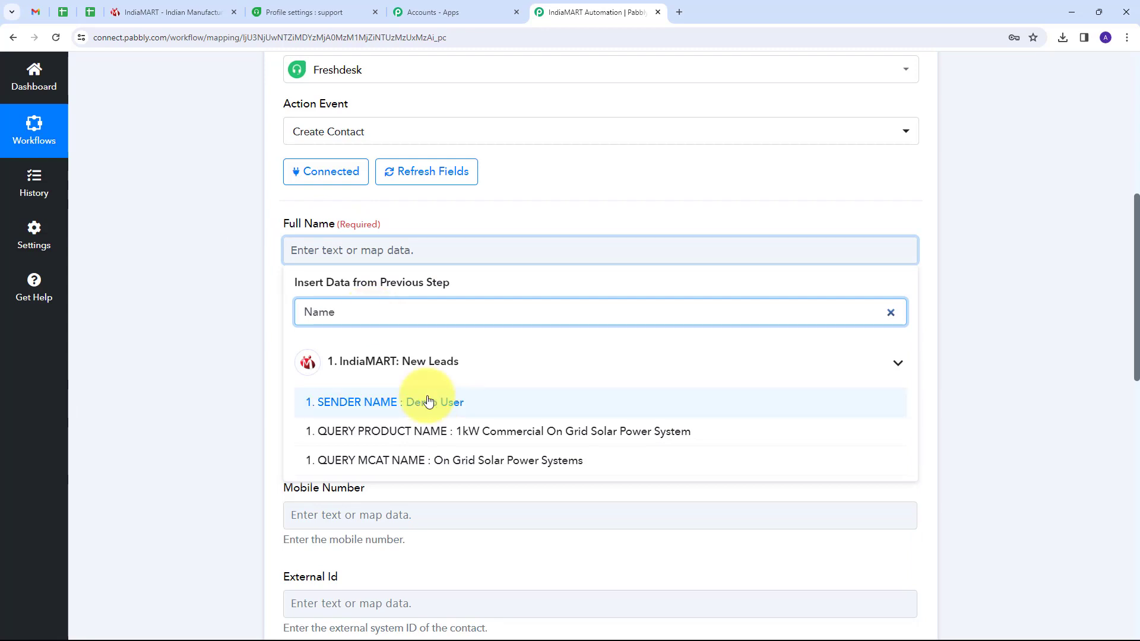
click(429, 403)
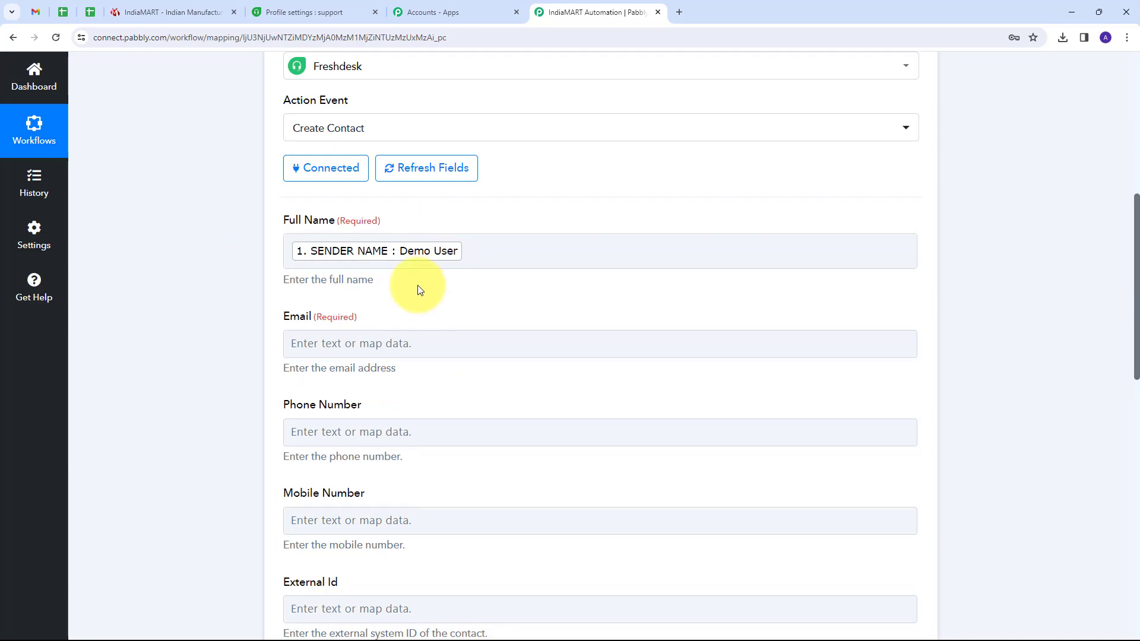
Step: Map the contact's Email to the SENDER EMAIL value from the IndiaMART lead
scroll(325, 257, down, 1)
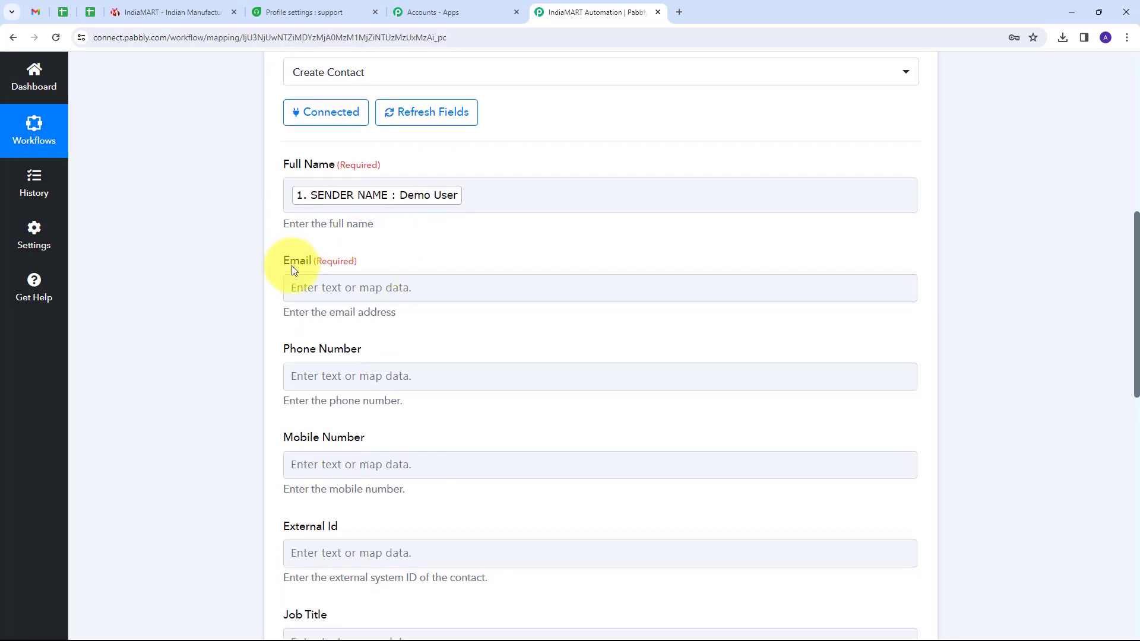
click(323, 283)
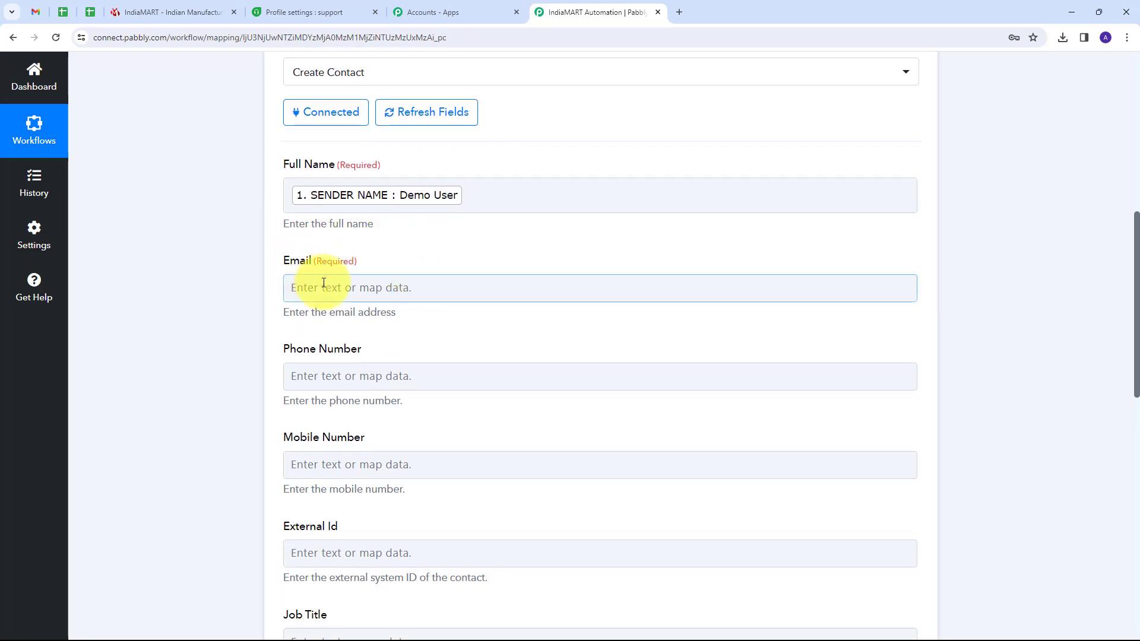
click(326, 287)
click(347, 351)
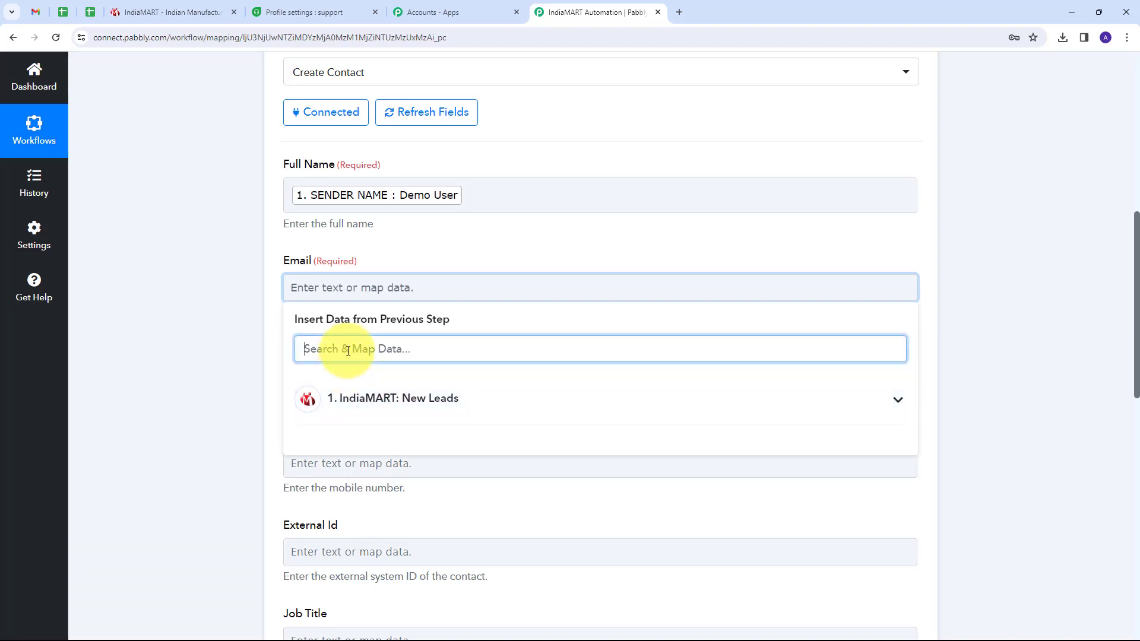
text(Email)
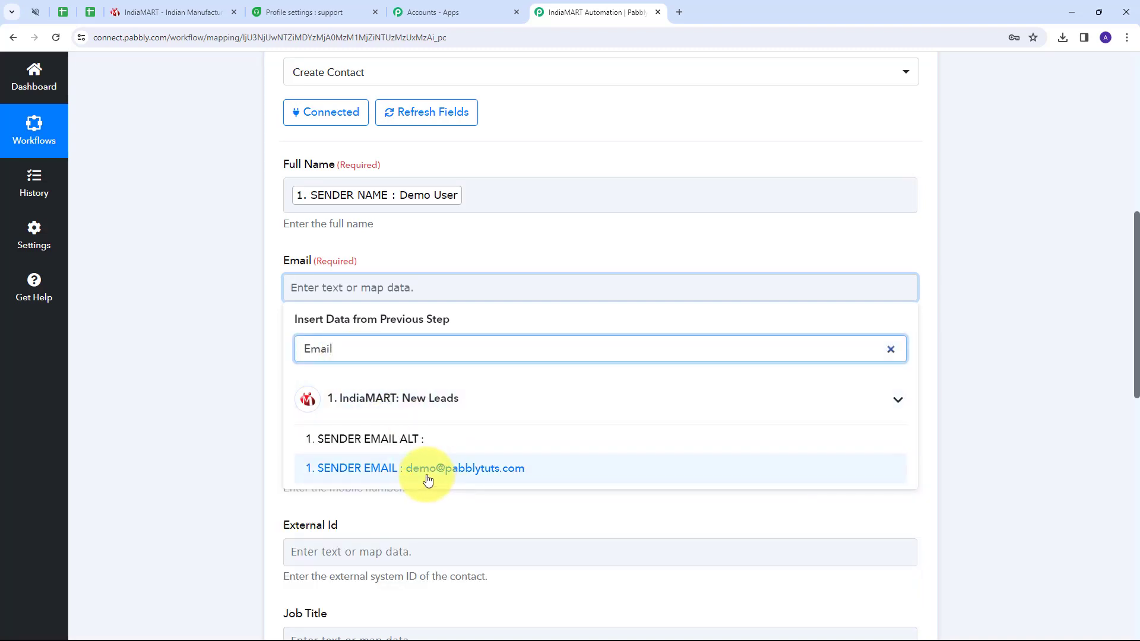
click(457, 468)
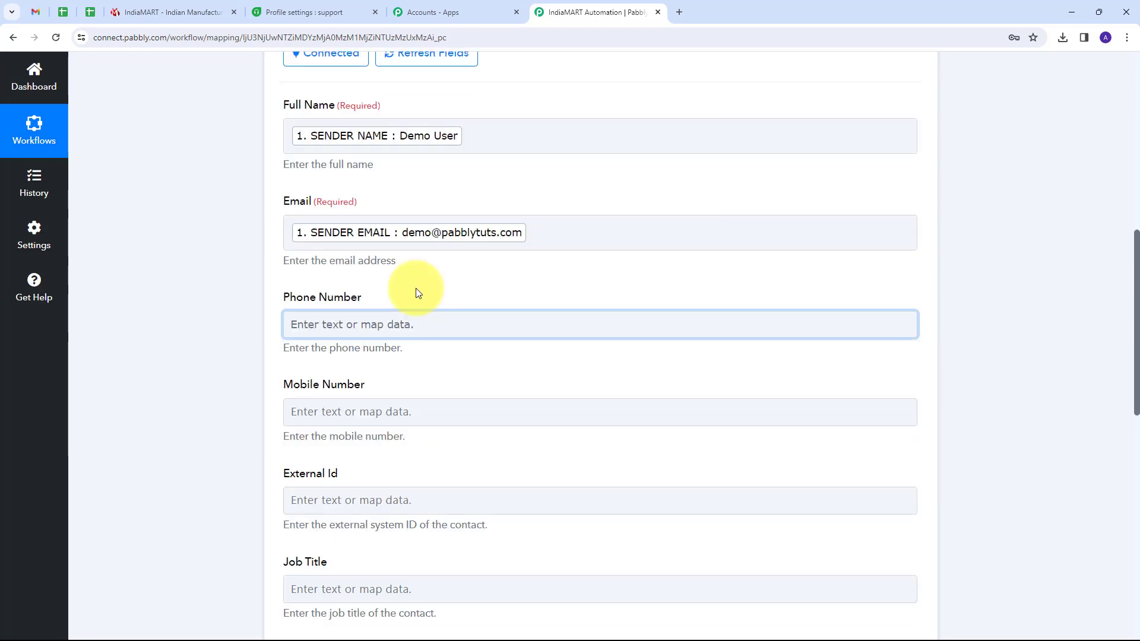
Step: Map the contact's Mobile Number to the SENDER MOBILE value, leaving Phone Number empty
scroll(404, 287, down, 1)
click(300, 352)
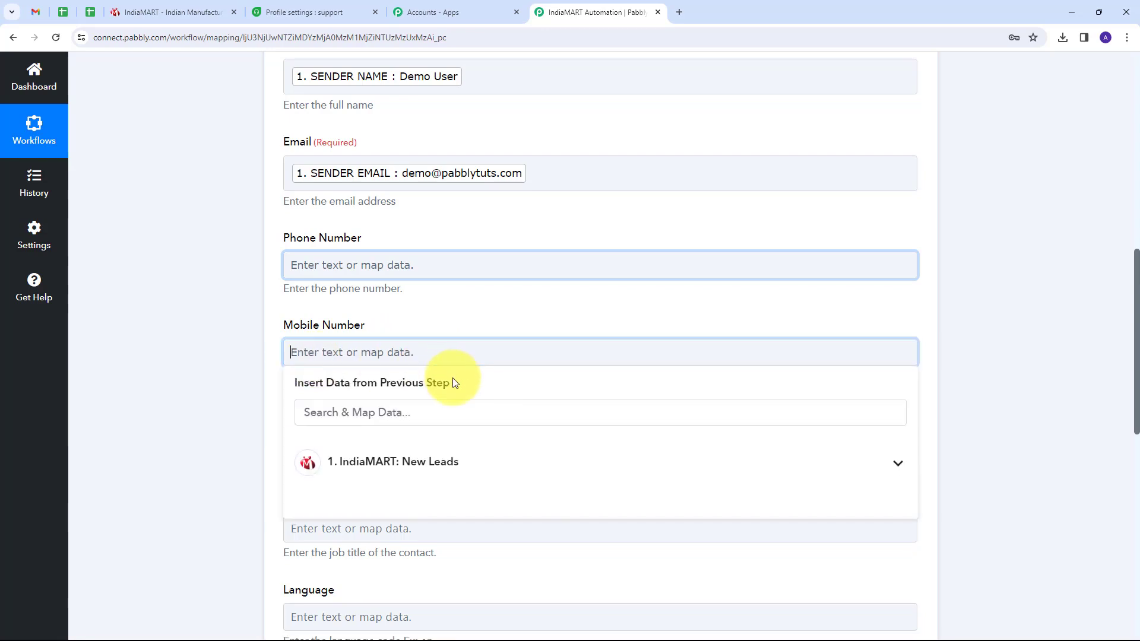
click(366, 419)
text(M)
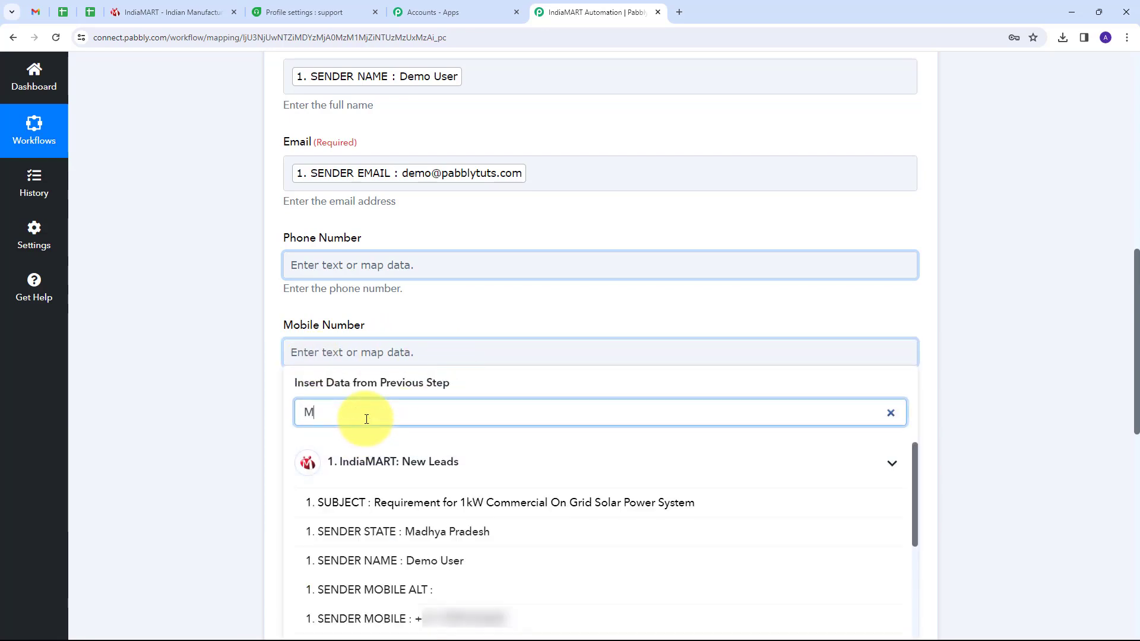
text(obile)
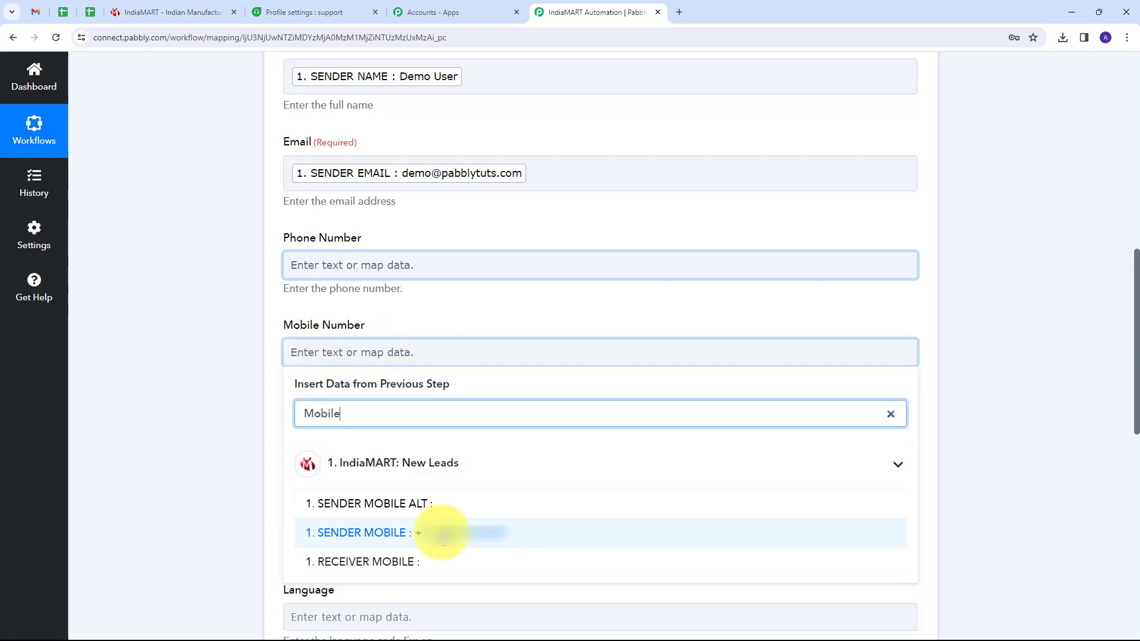
click(442, 532)
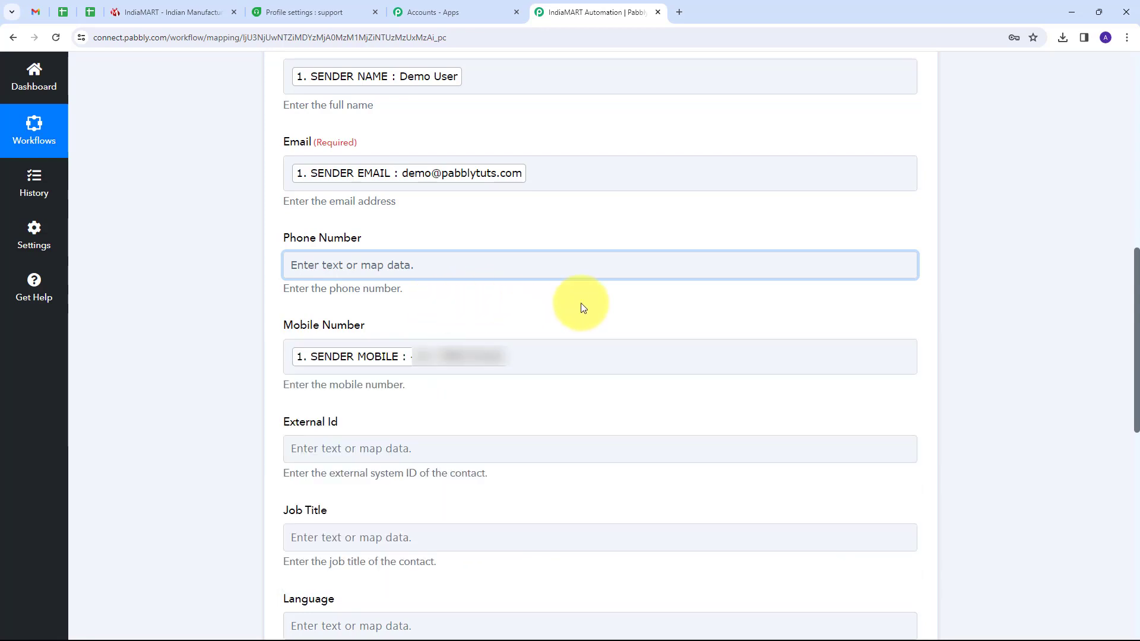
Step: Map the contact's Full Address to the SENDER ADDRESS value from the IndiaMART lead
scroll(621, 308, down, 5)
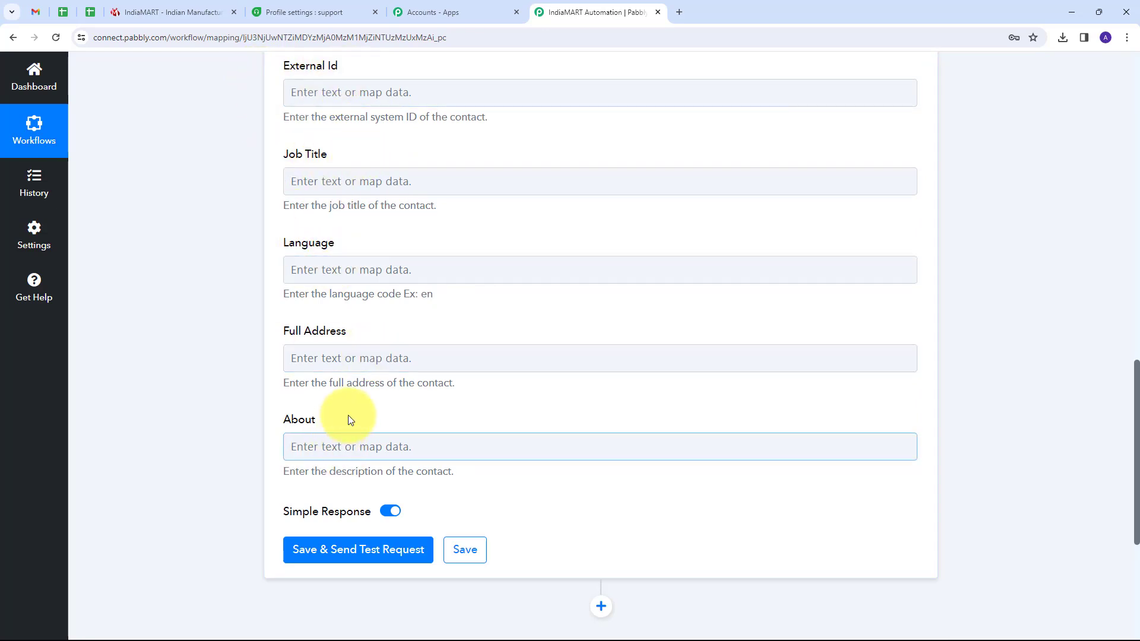
click(308, 363)
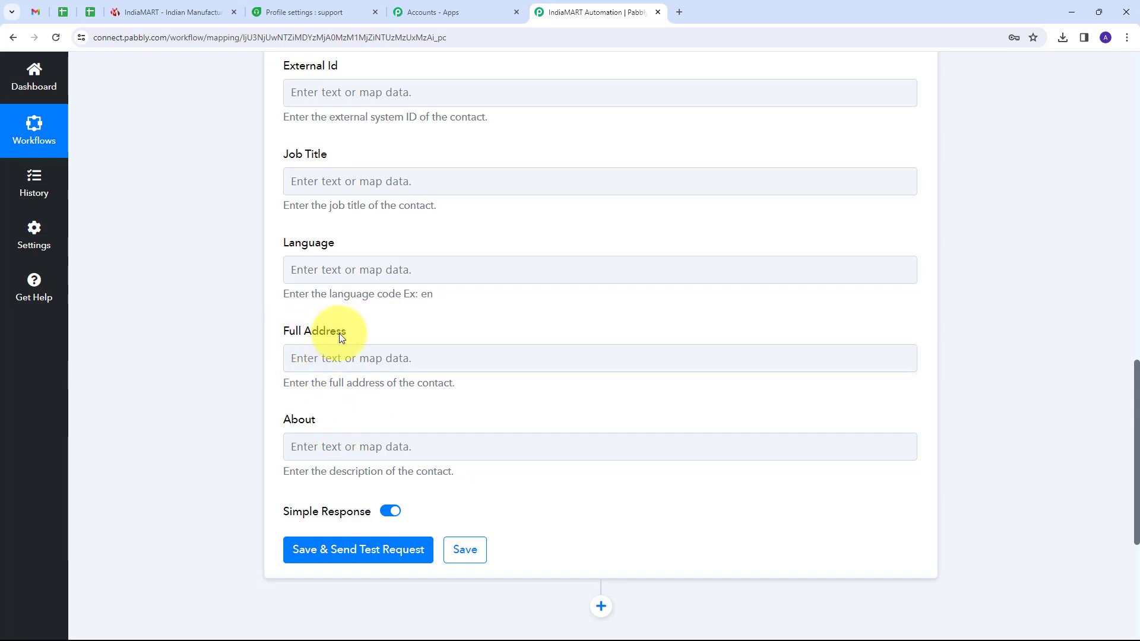
click(332, 357)
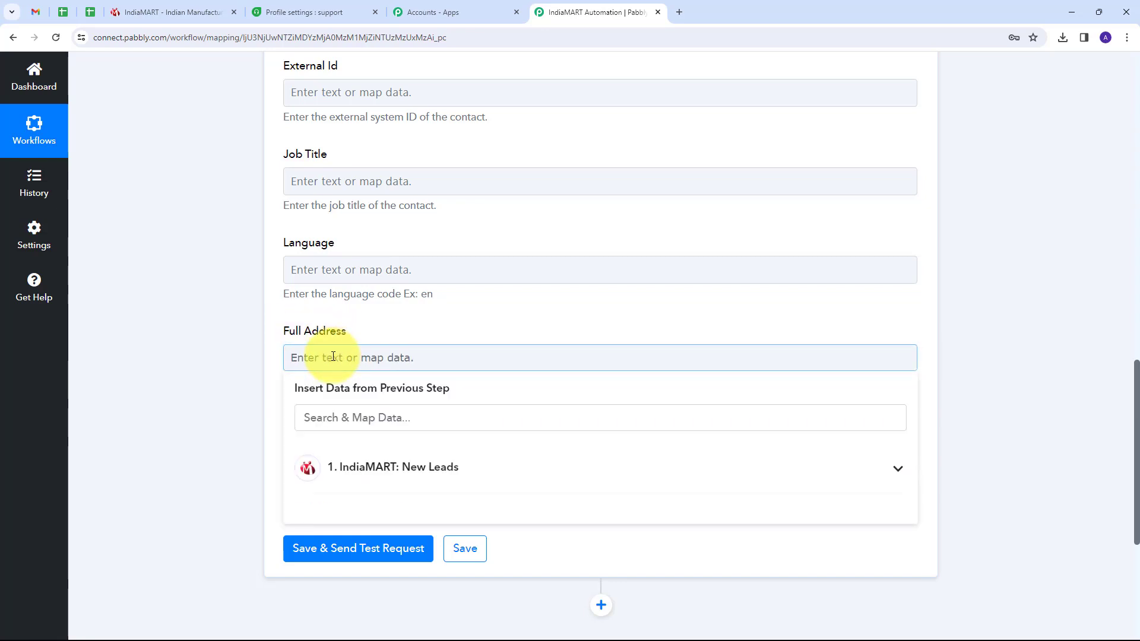
click(350, 418)
text(address)
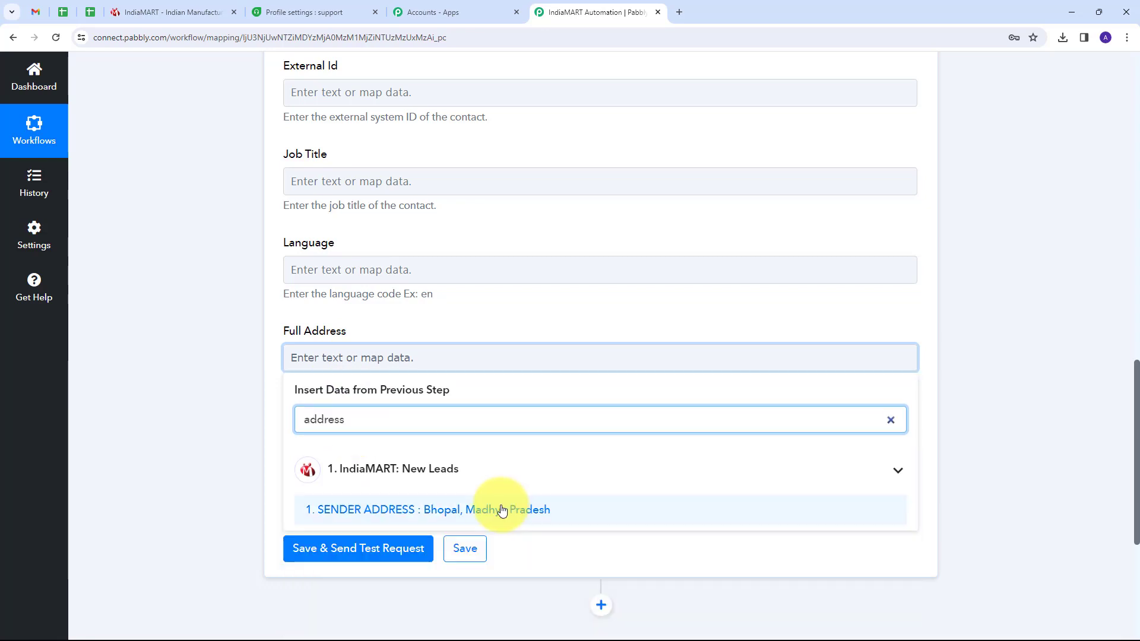
click(451, 511)
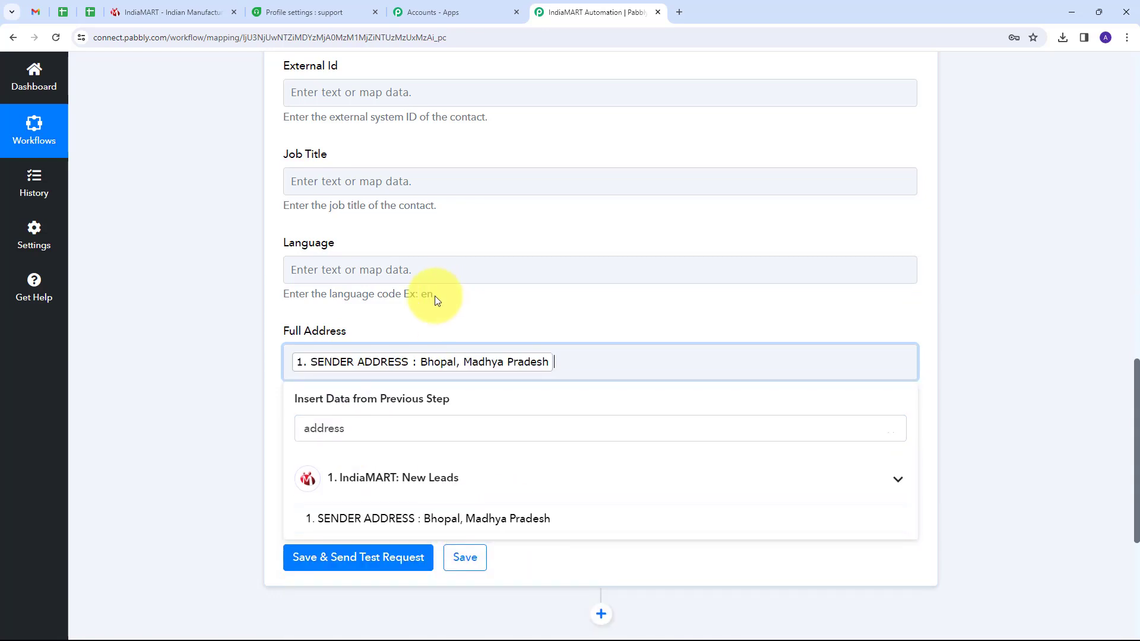
click(272, 245)
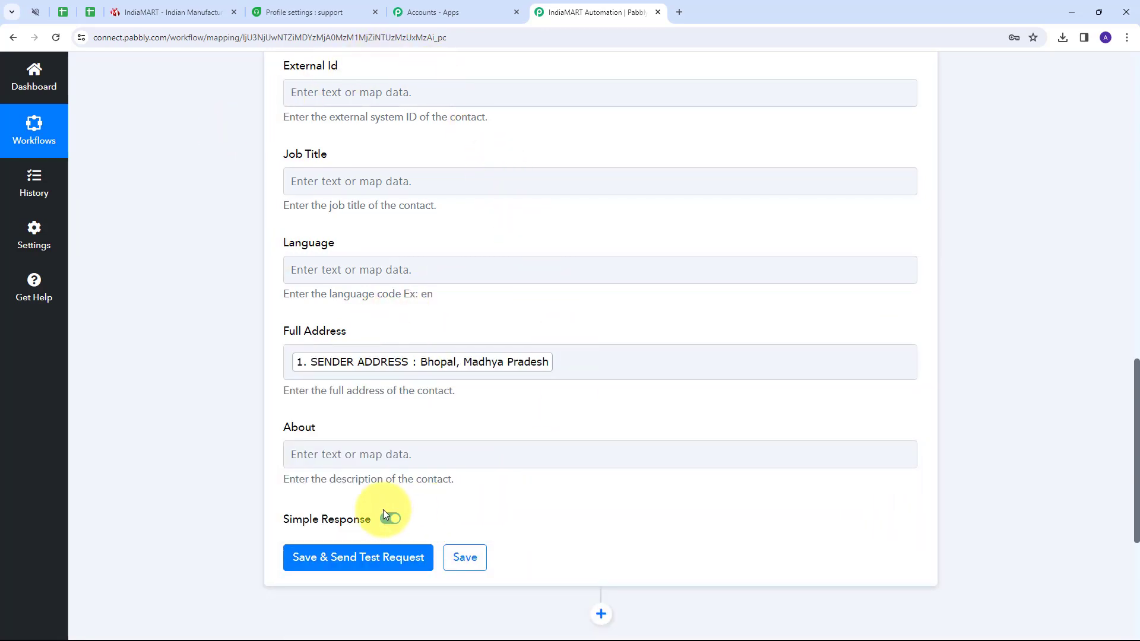
Step: Leave the About field empty, save the Create Contact action and send a test request, then view its response
click(481, 461)
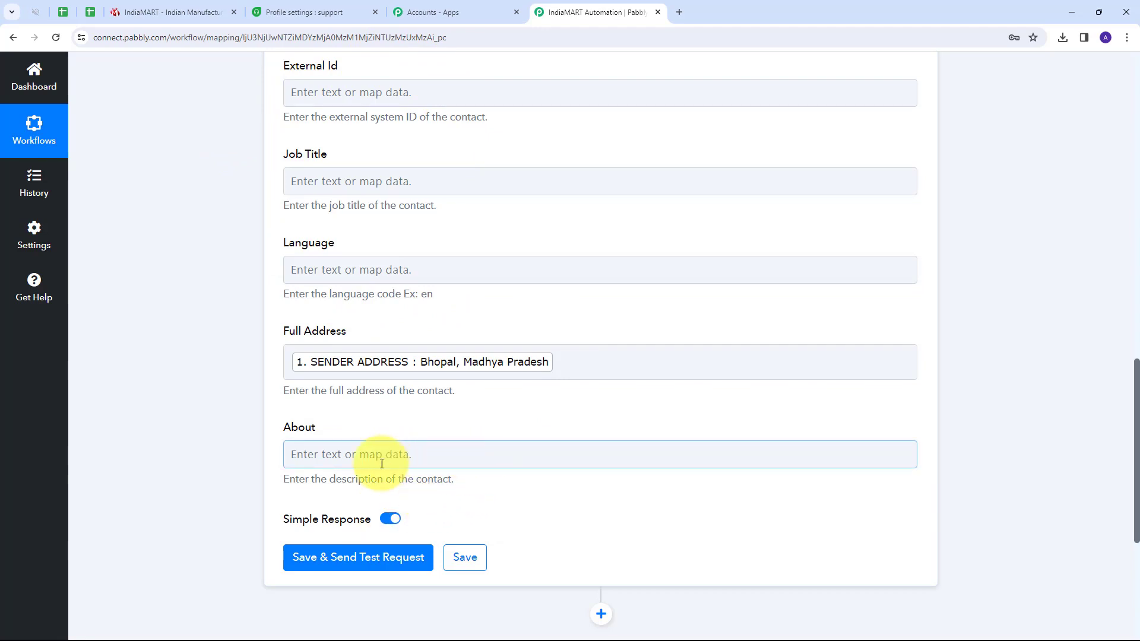
click(331, 557)
scroll(763, 320, down, 5)
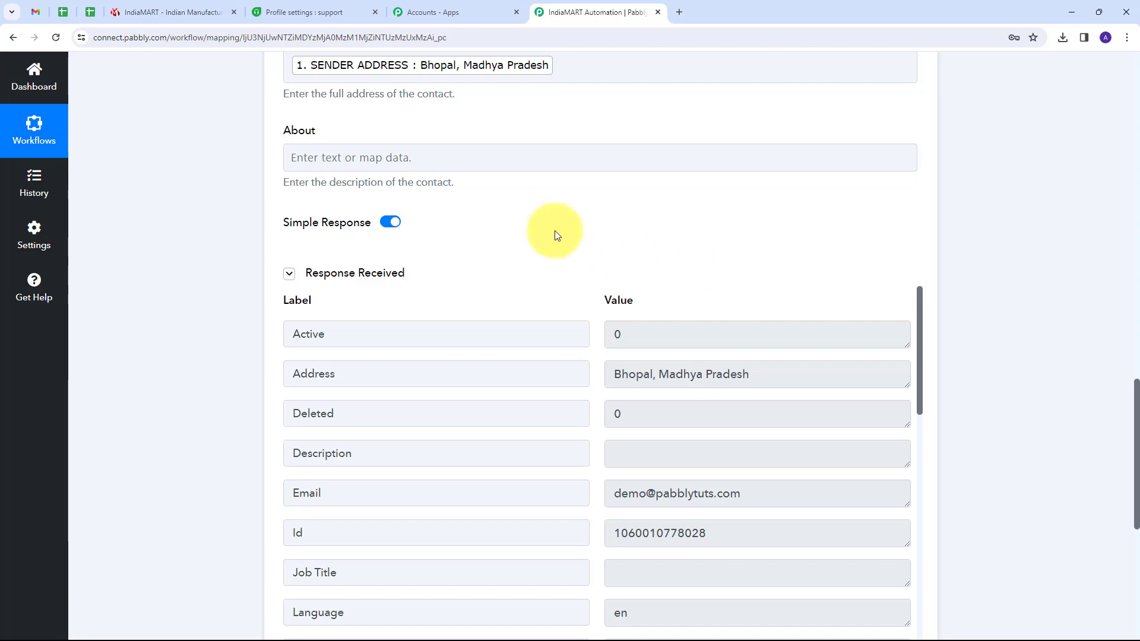
Step: Switch to Freshdesk, show all contacts and open the contact created by the test request
click(291, 10)
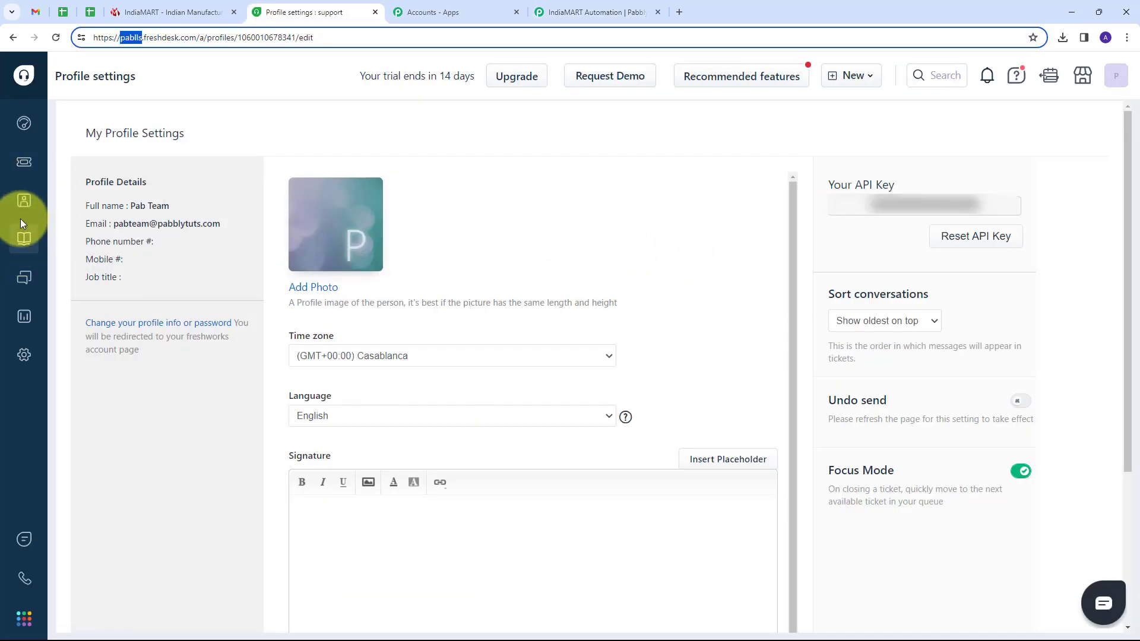
mouse_move(23, 204)
click(81, 207)
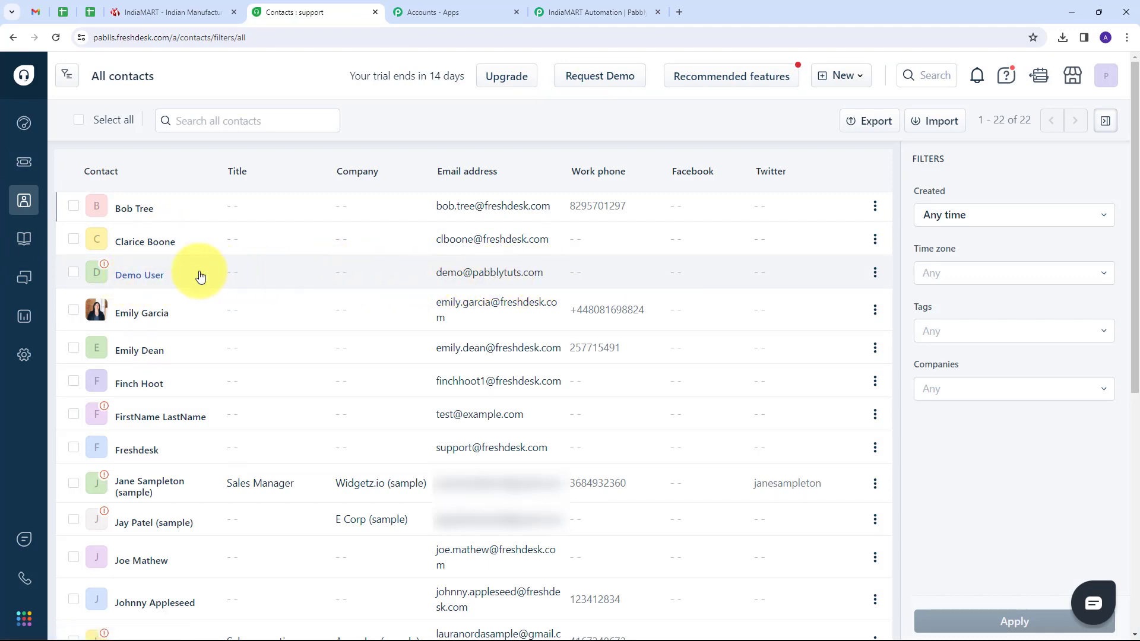
click(140, 275)
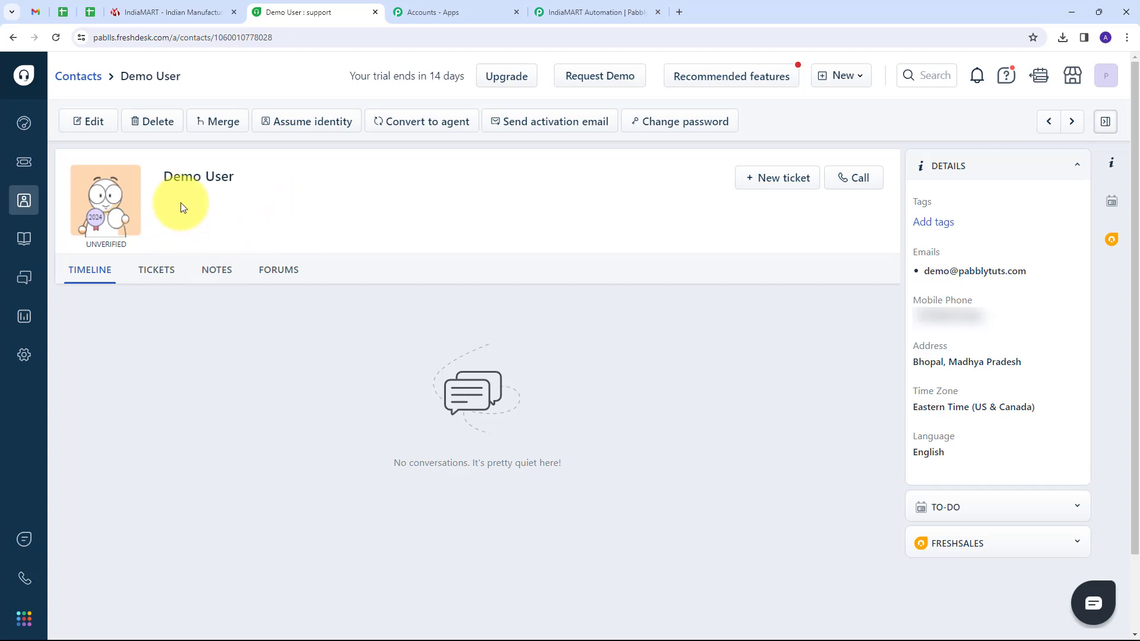
Step: Check the contact's name, email, mobile phone and address, and return to the Pabbly Connect workflow
drag(165, 177, 240, 181)
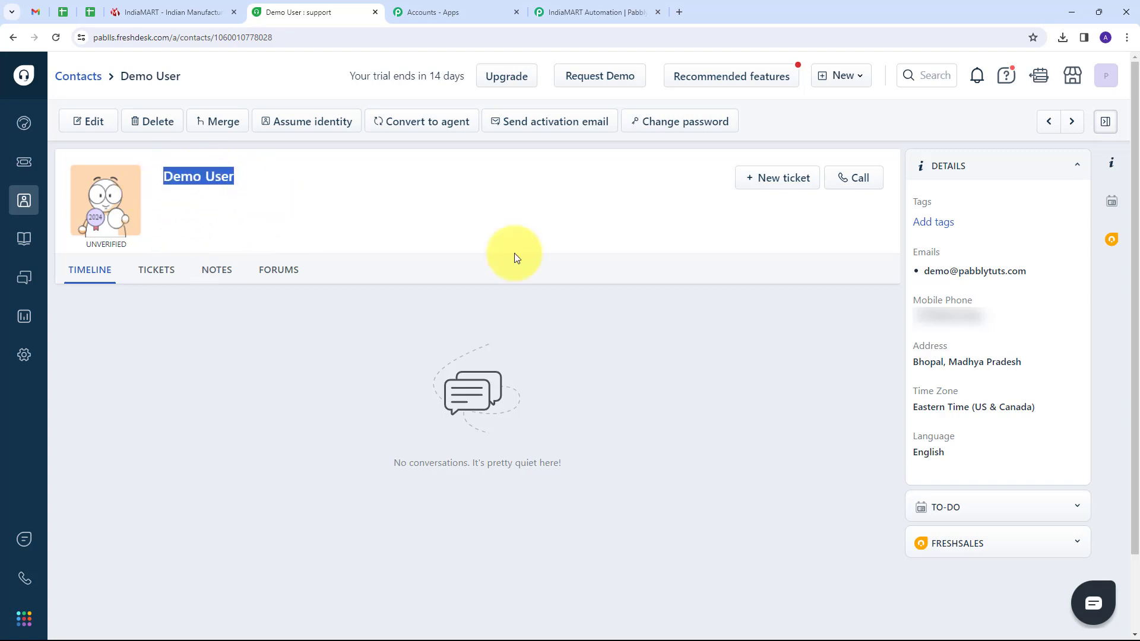
drag(924, 272, 1031, 274)
drag(1017, 316, 897, 317)
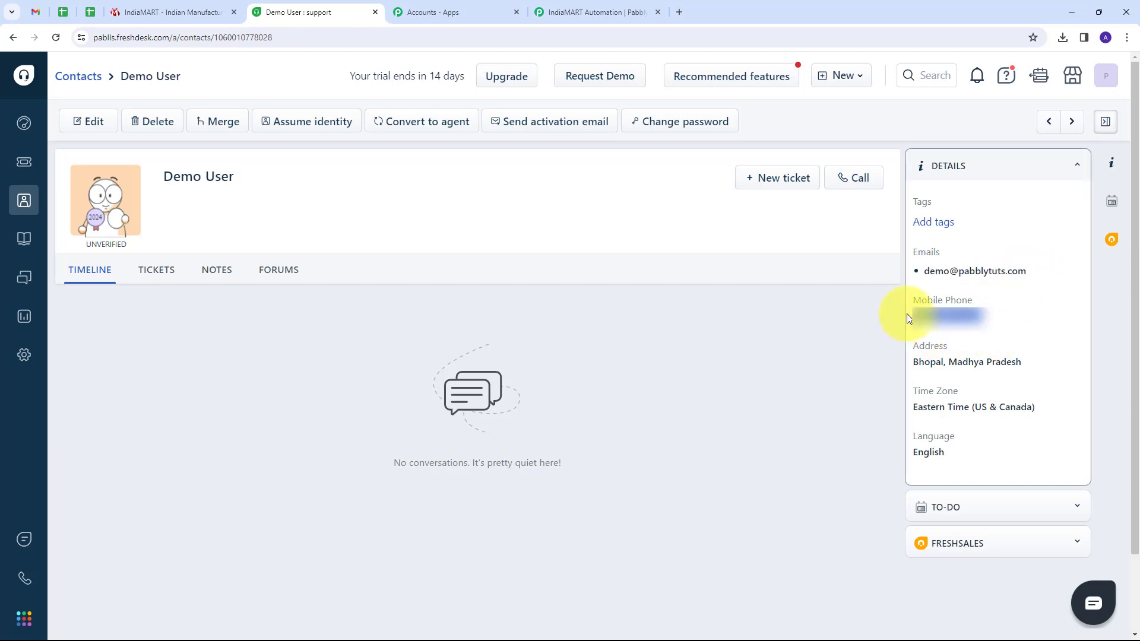
click(909, 352)
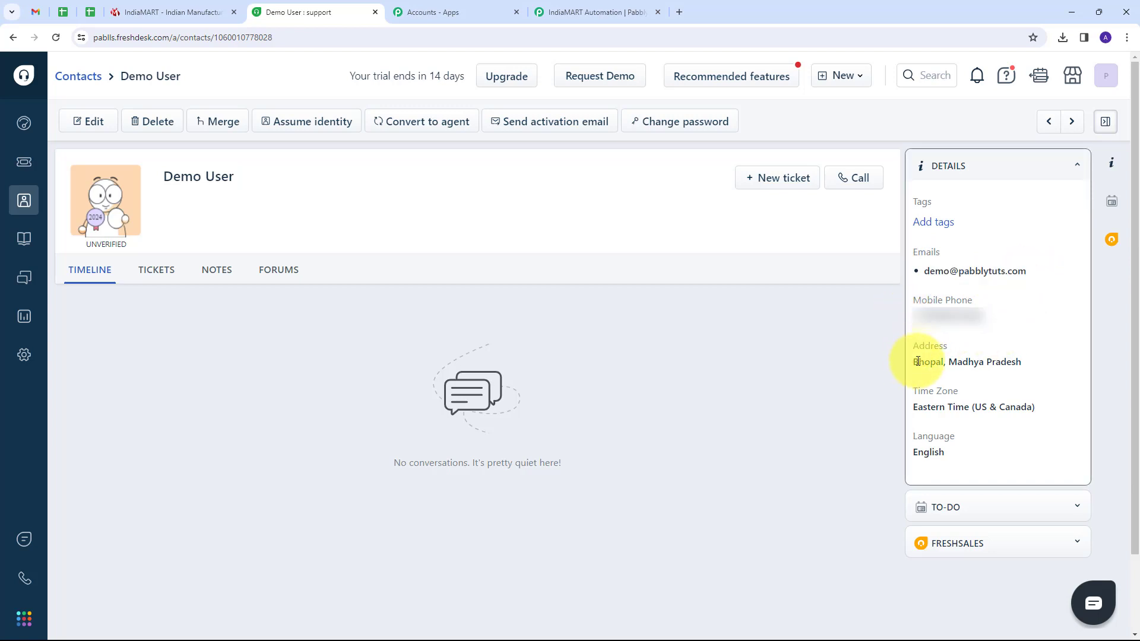
drag(917, 362, 1043, 363)
click(1043, 364)
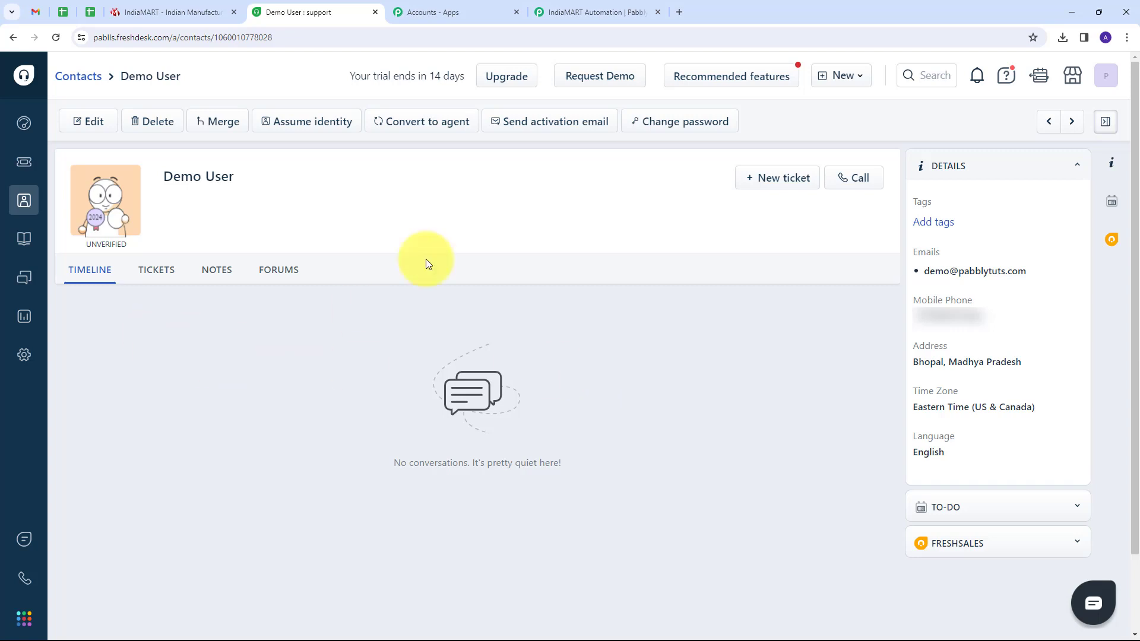
click(570, 12)
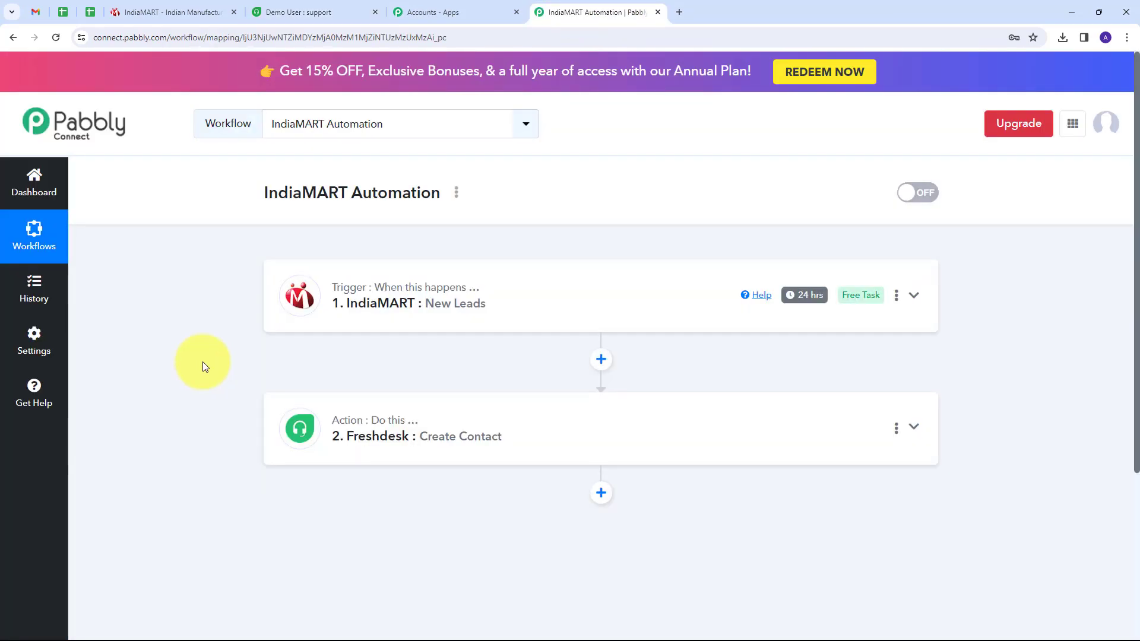